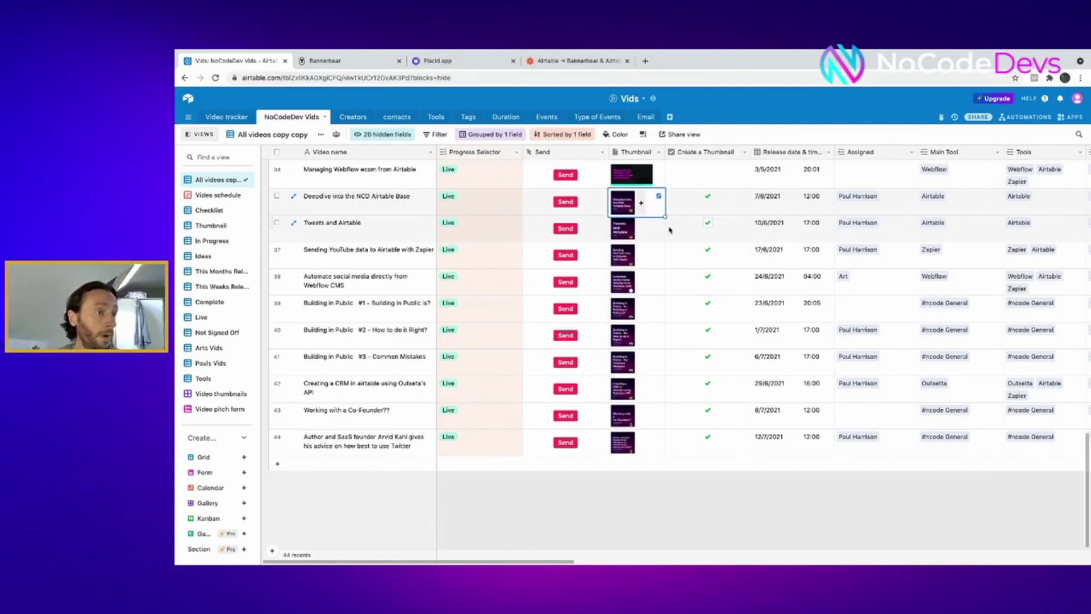
Inspect the Thumbnail view's Create a Thumbnail filter, then return to the All videos copy copy view.
{"action": "scroll", "coordinate": [669, 229], "scroll_direction": "up", "scroll_amount": 3}
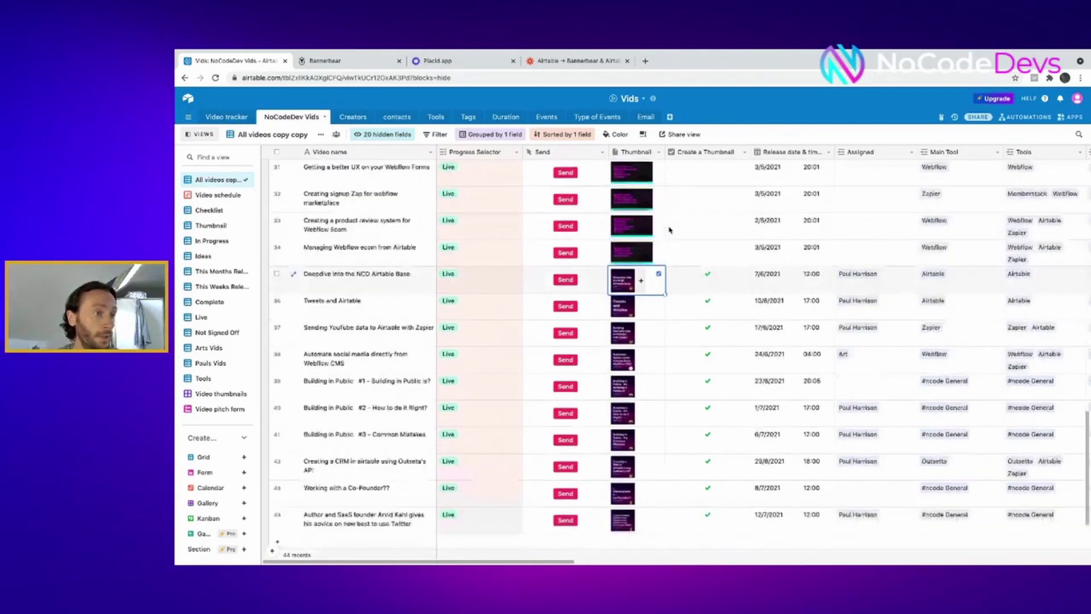
{"action": "scroll", "coordinate": [670, 230], "scroll_direction": "up", "scroll_amount": 2}
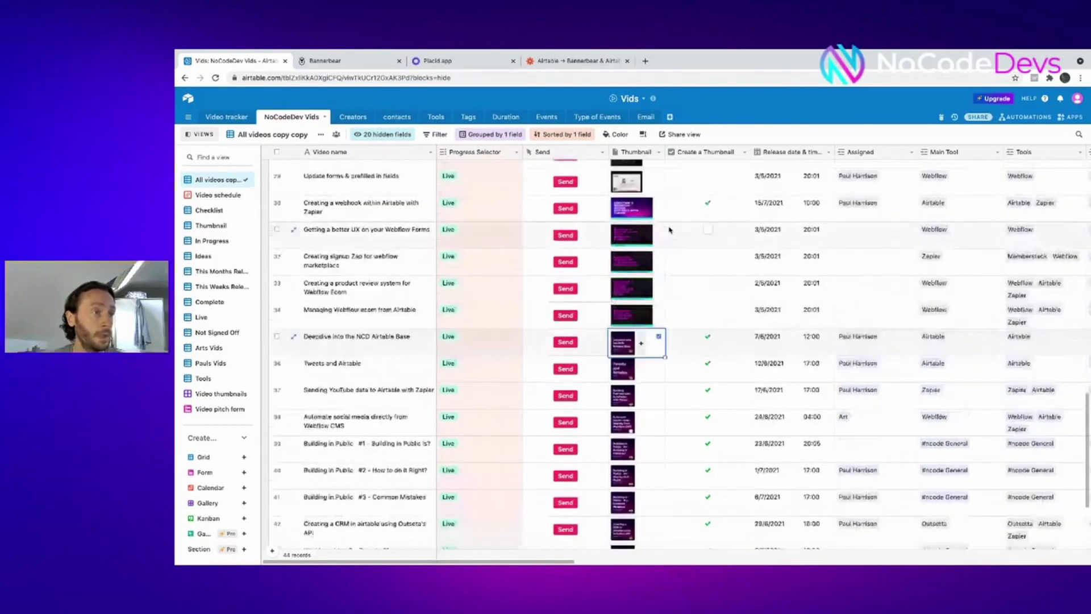
{"action": "scroll", "coordinate": [670, 230], "scroll_direction": "down", "scroll_amount": 5}
{"action": "scroll", "coordinate": [665, 208], "scroll_direction": "up", "scroll_amount": 7}
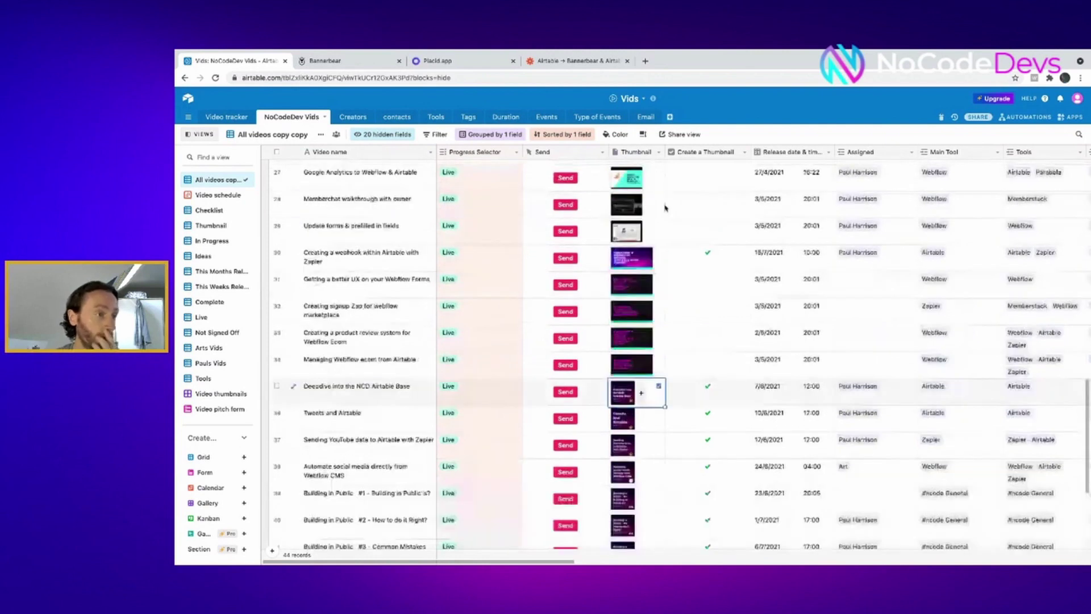
{"action": "scroll", "coordinate": [665, 208], "scroll_direction": "up", "scroll_amount": 15}
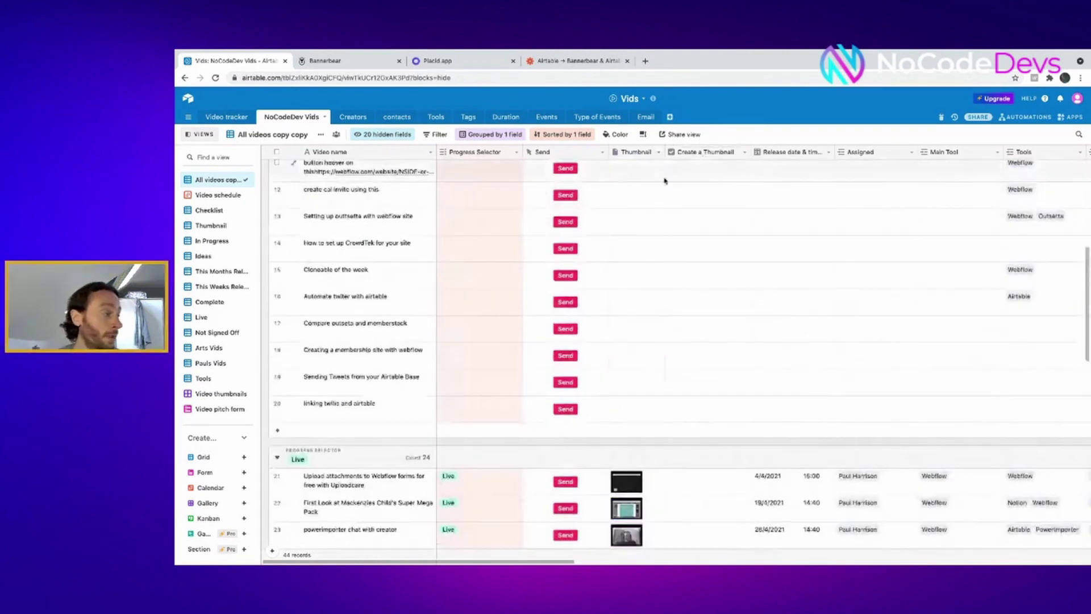
{"action": "left_click", "coordinate": [210, 225]}
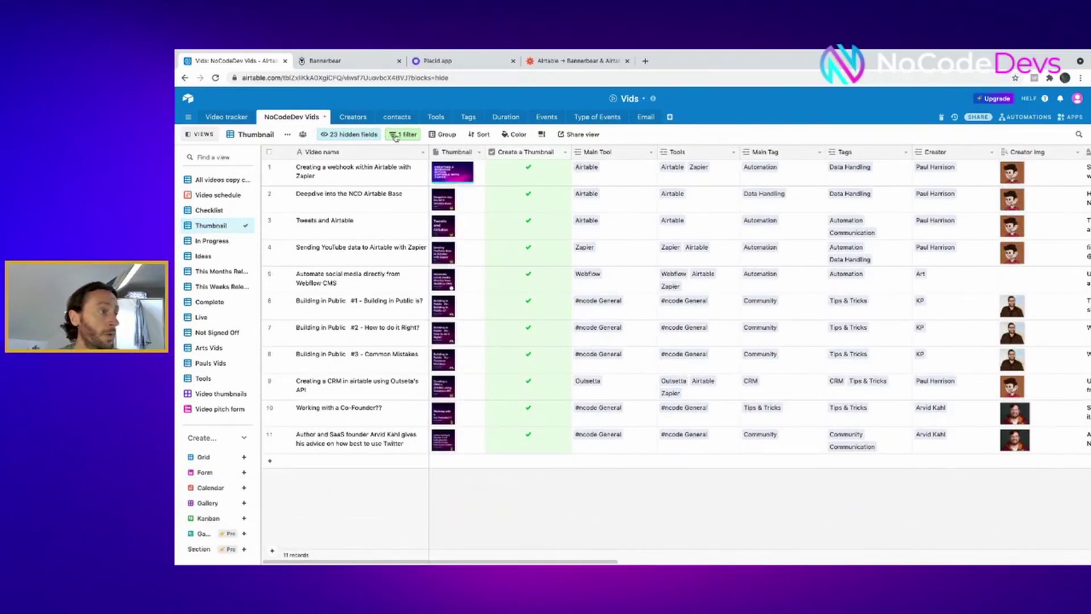
{"action": "left_click", "coordinate": [399, 135]}
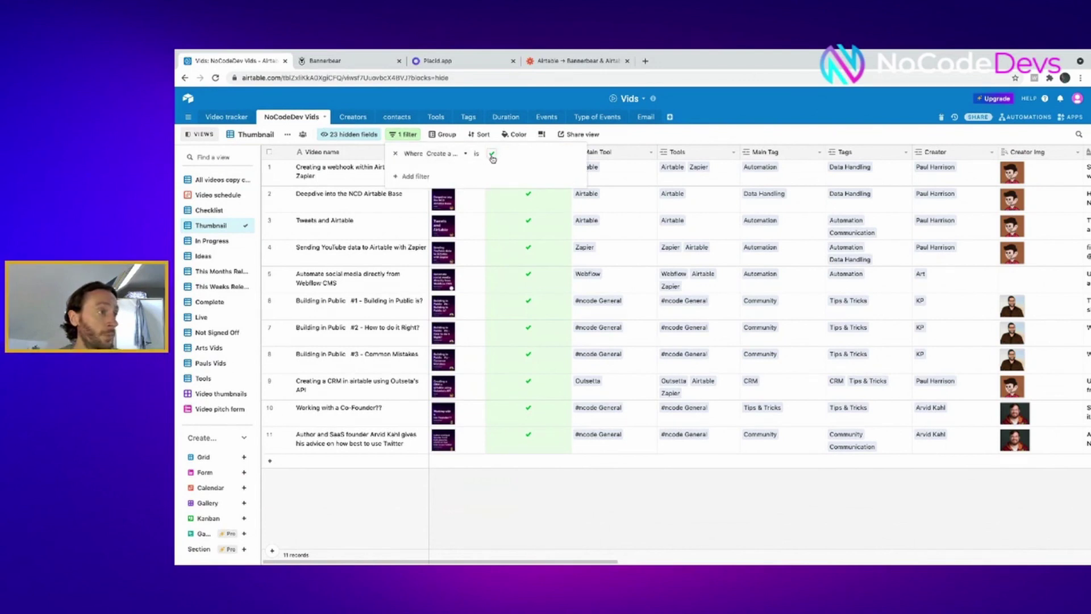
{"action": "left_click", "coordinate": [219, 181]}
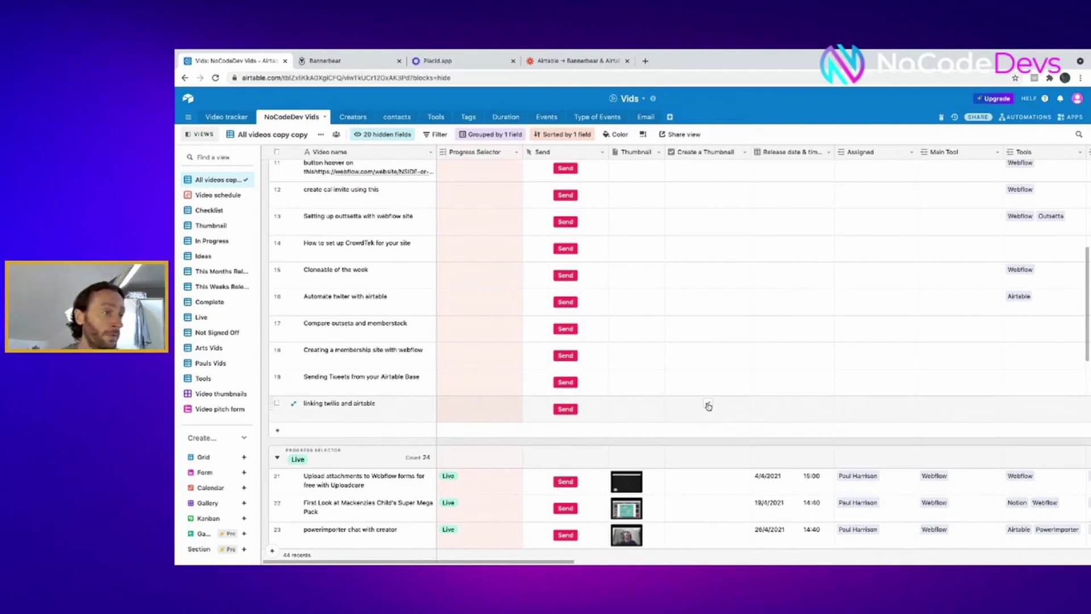
Tick Create a Thumbnail for 'linking twilio and airtable' and preview its generated thumbnail full size.
{"action": "left_click", "coordinate": [708, 404]}
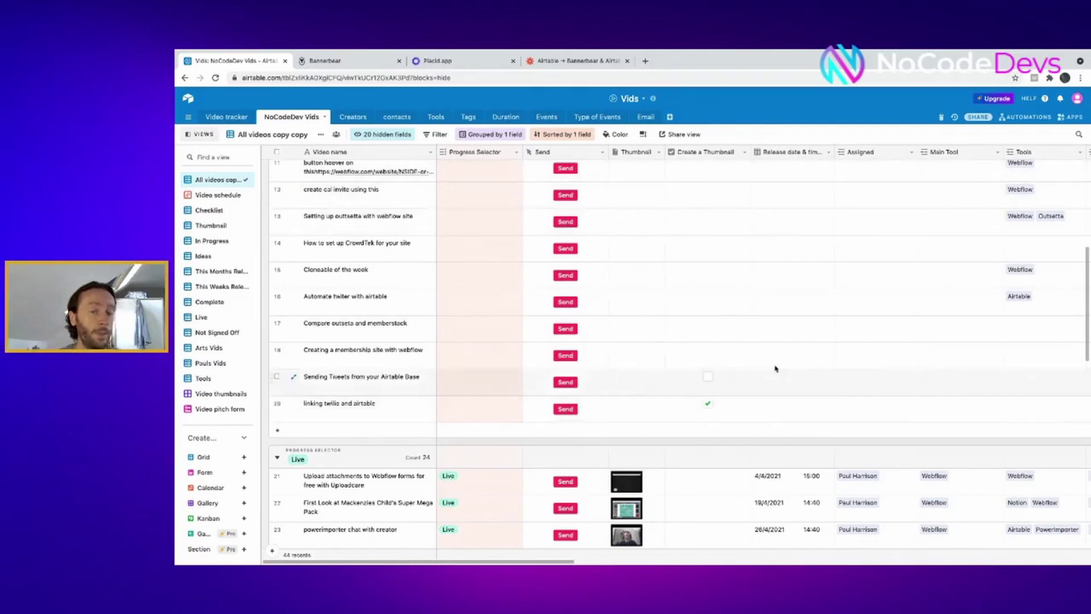
{"action": "scroll", "coordinate": [682, 284], "scroll_direction": "down", "scroll_amount": 3}
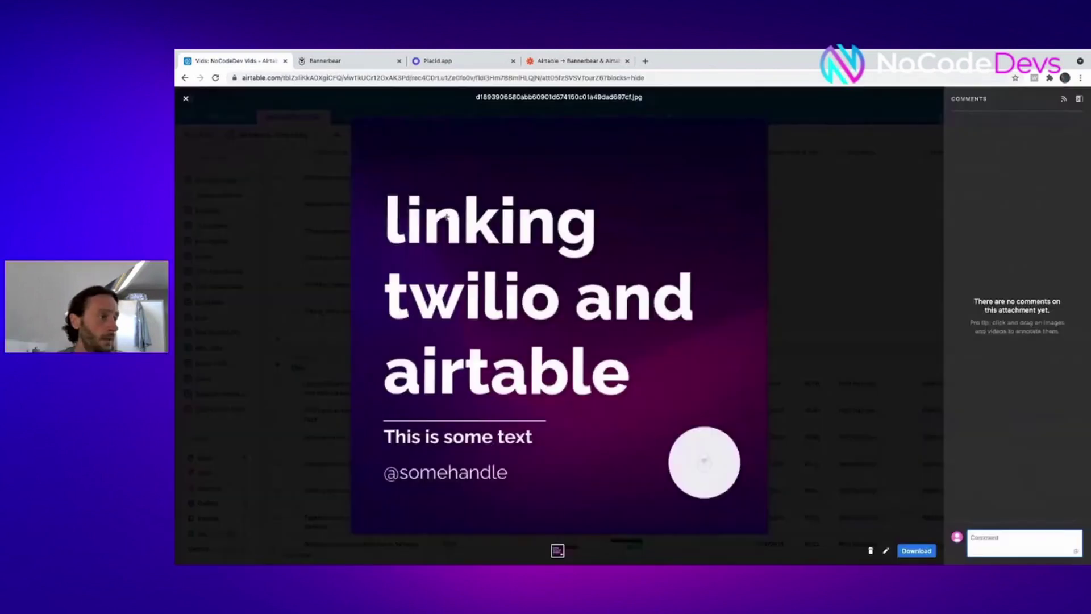
{"action": "left_click", "coordinate": [622, 316]}
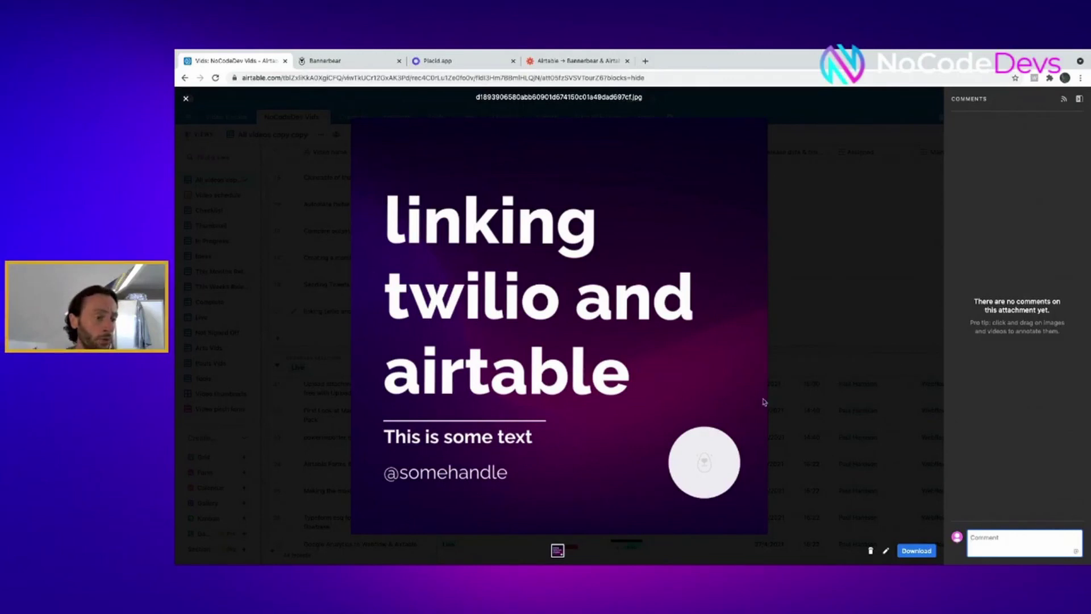
{"action": "left_click", "coordinate": [818, 311]}
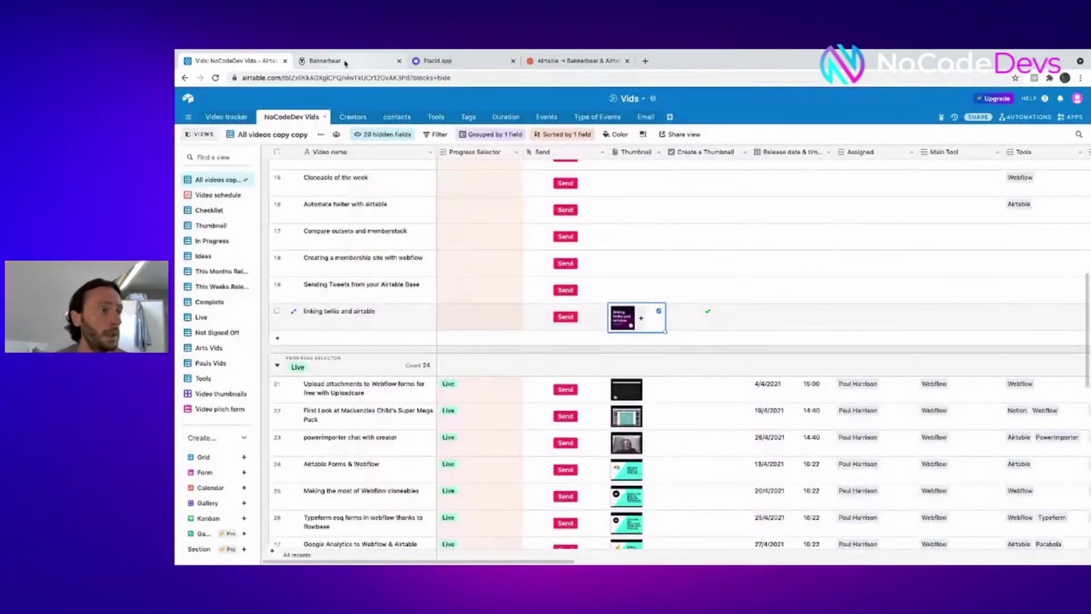
{"action": "left_click", "coordinate": [344, 61]}
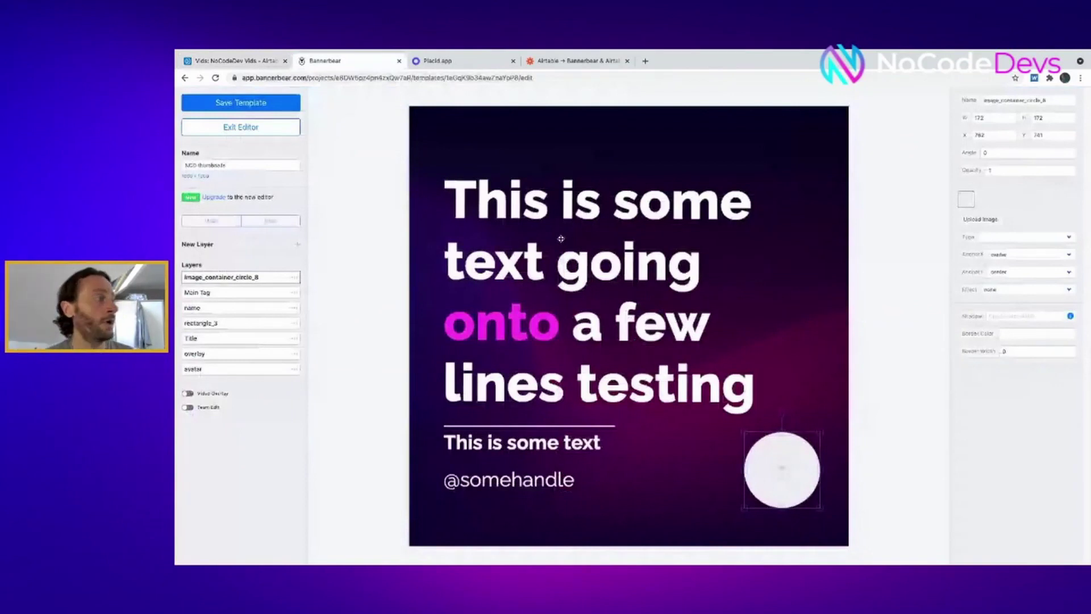
{"action": "left_click", "coordinate": [565, 243]}
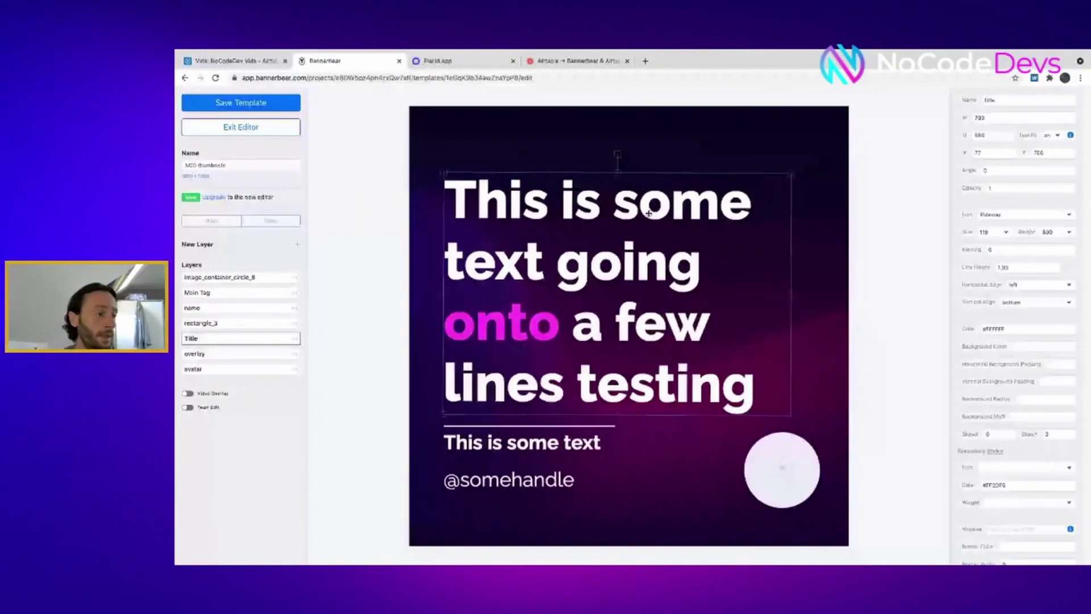
{"action": "left_click", "coordinate": [522, 442]}
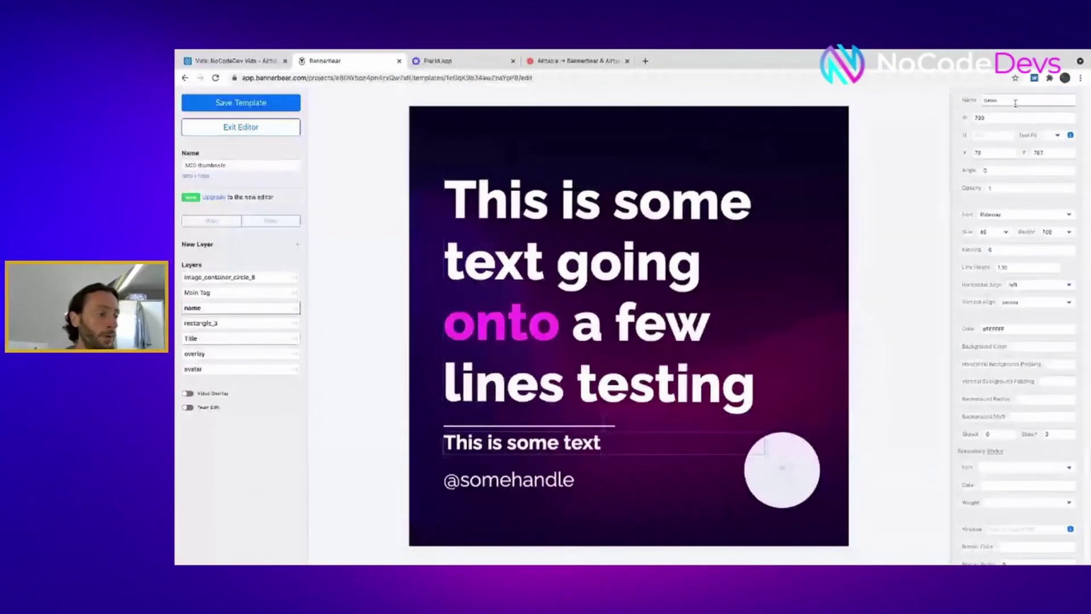
{"action": "left_click", "coordinate": [653, 478]}
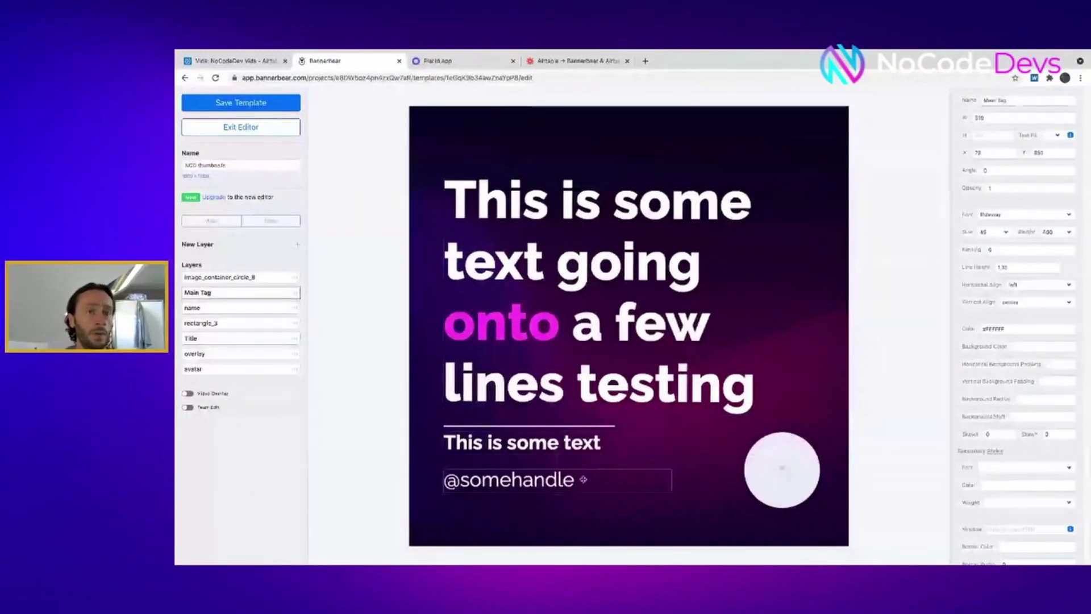
{"action": "left_click", "coordinate": [799, 456]}
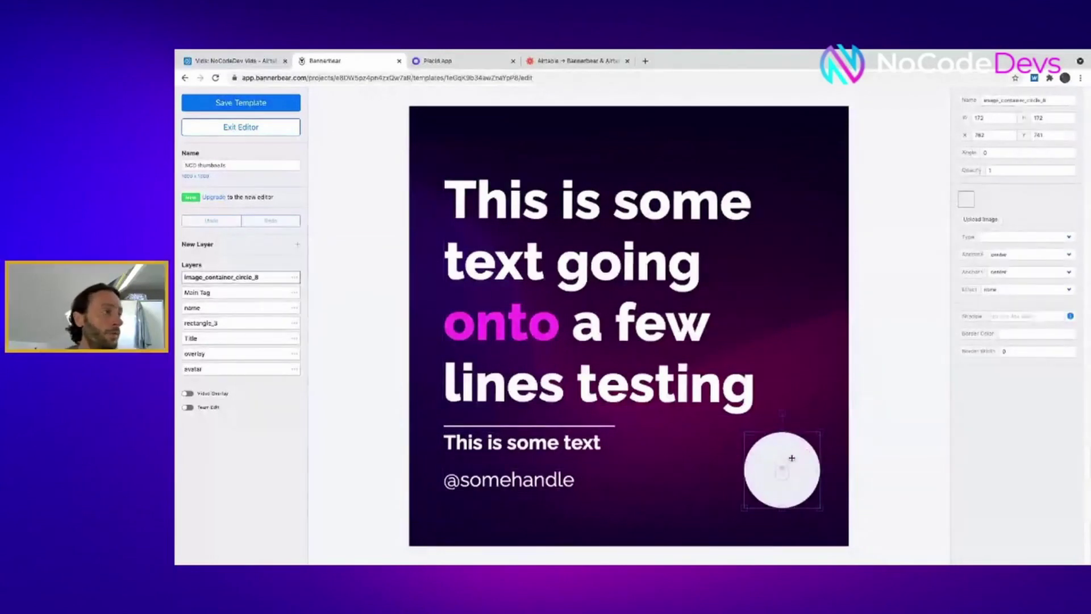
{"action": "left_click", "coordinate": [563, 62]}
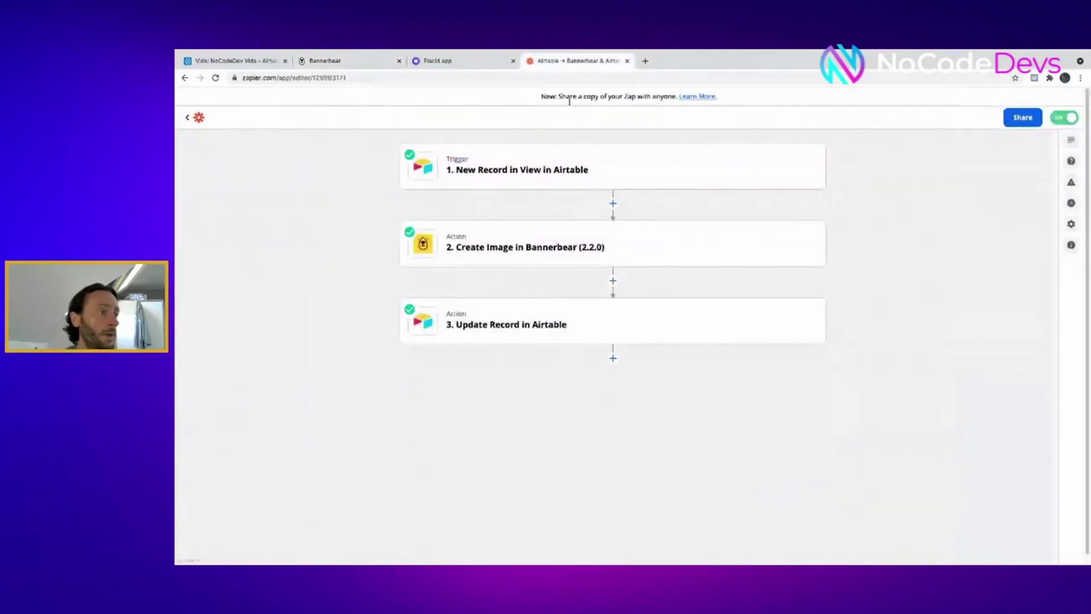
Expand the Airtable new-record trigger and open the Create Image in Bannerbear action setup.
{"action": "left_click", "coordinate": [593, 164]}
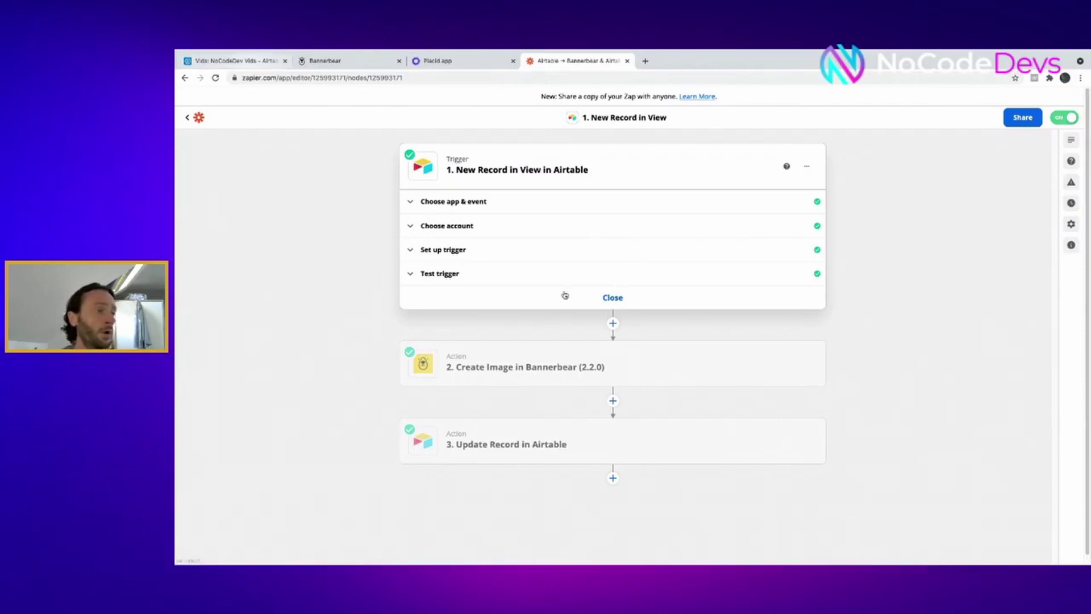
{"action": "left_click", "coordinate": [652, 360]}
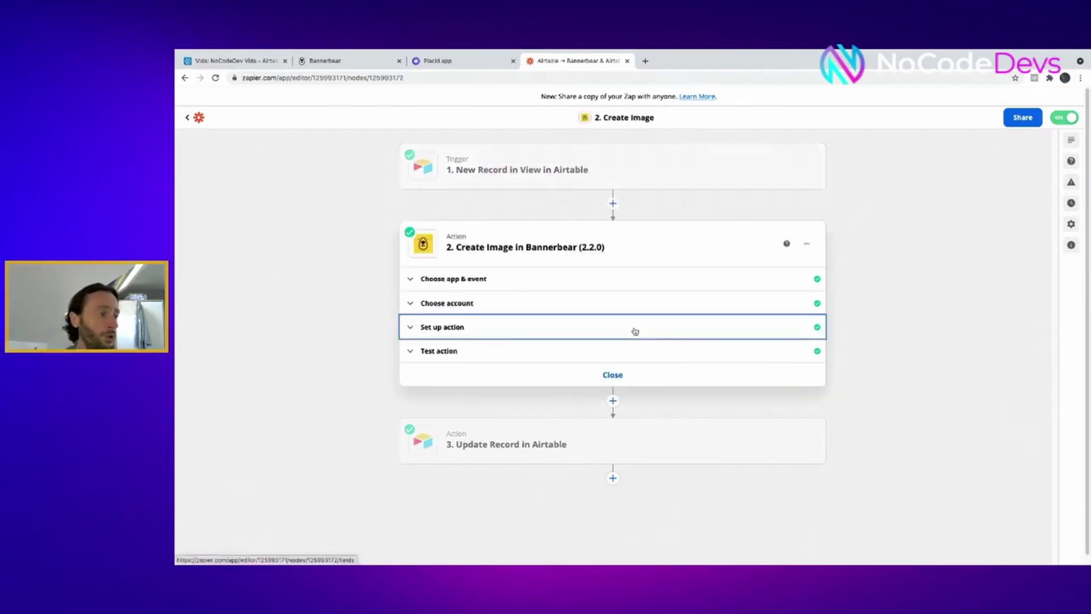
{"action": "left_click", "coordinate": [635, 331]}
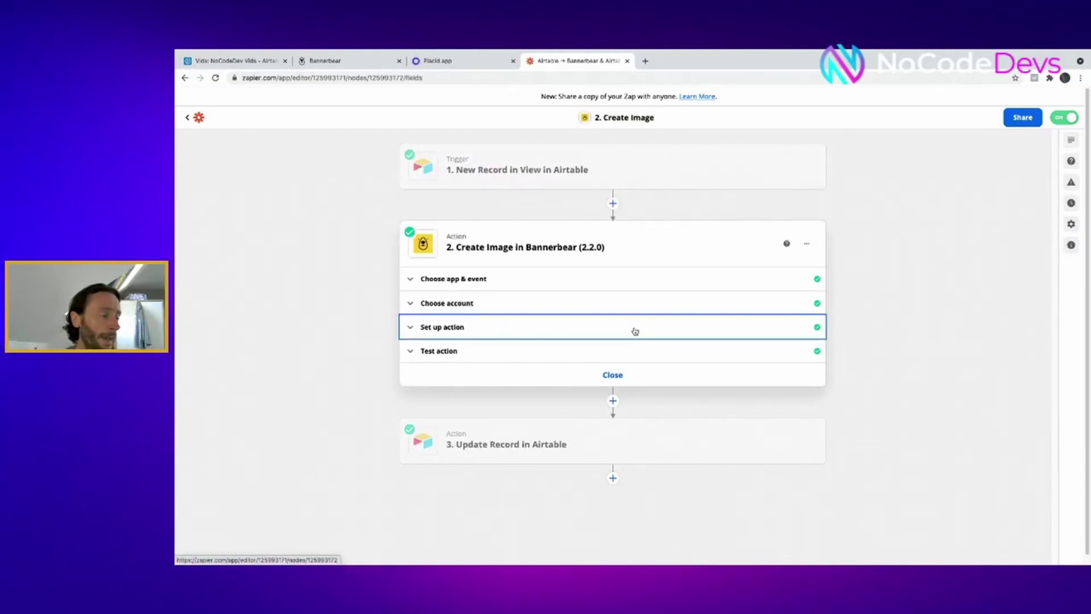
Review Create Image mappings: title from Video Name, name from the tools lookup, optional Title color.
{"action": "scroll", "coordinate": [831, 348], "scroll_direction": "down", "scroll_amount": 7}
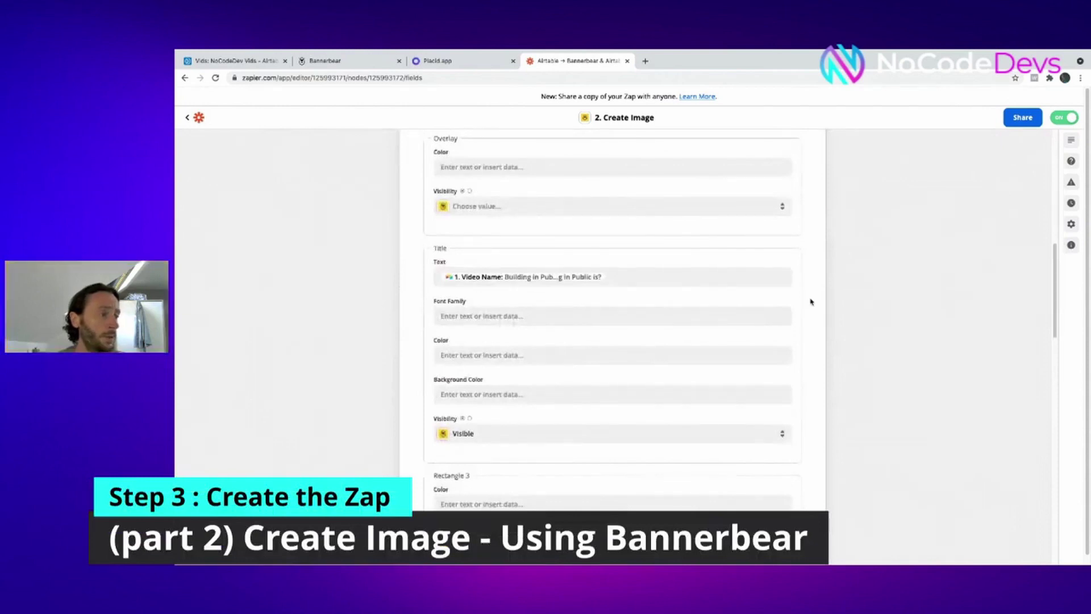
{"action": "scroll", "coordinate": [809, 297], "scroll_direction": "down", "scroll_amount": 5}
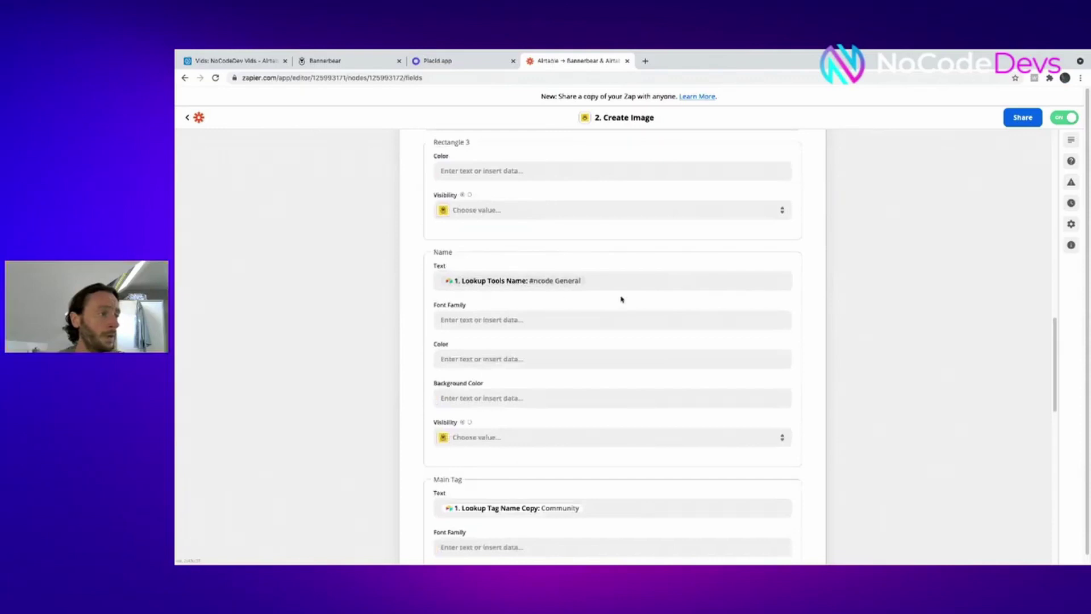
{"action": "scroll", "coordinate": [815, 301], "scroll_direction": "down", "scroll_amount": 1}
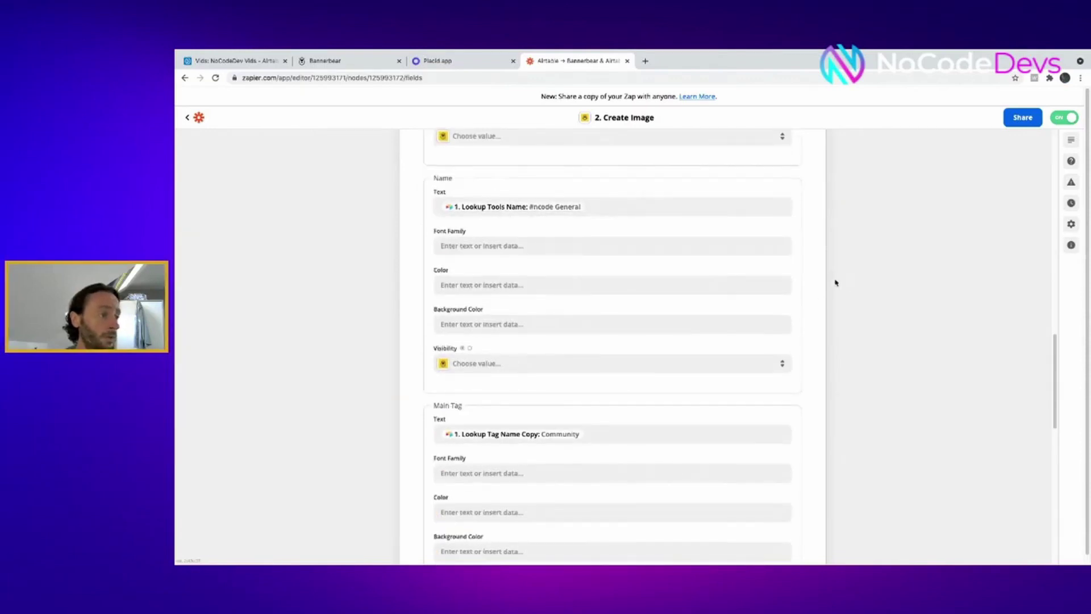
{"action": "scroll", "coordinate": [832, 283], "scroll_direction": "down", "scroll_amount": 3}
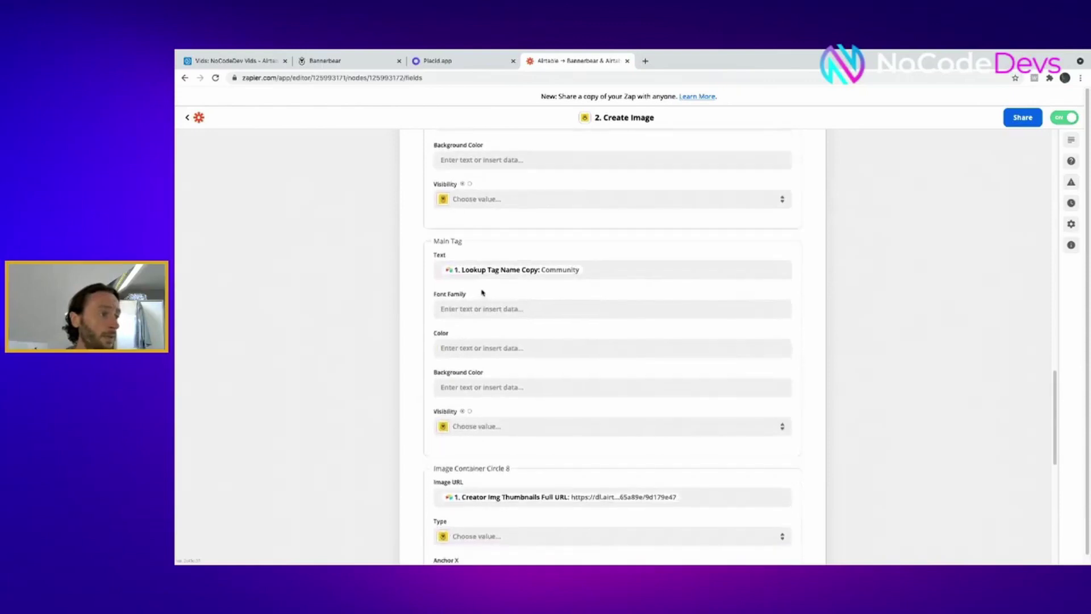
{"action": "scroll", "coordinate": [797, 301], "scroll_direction": "down", "scroll_amount": 5}
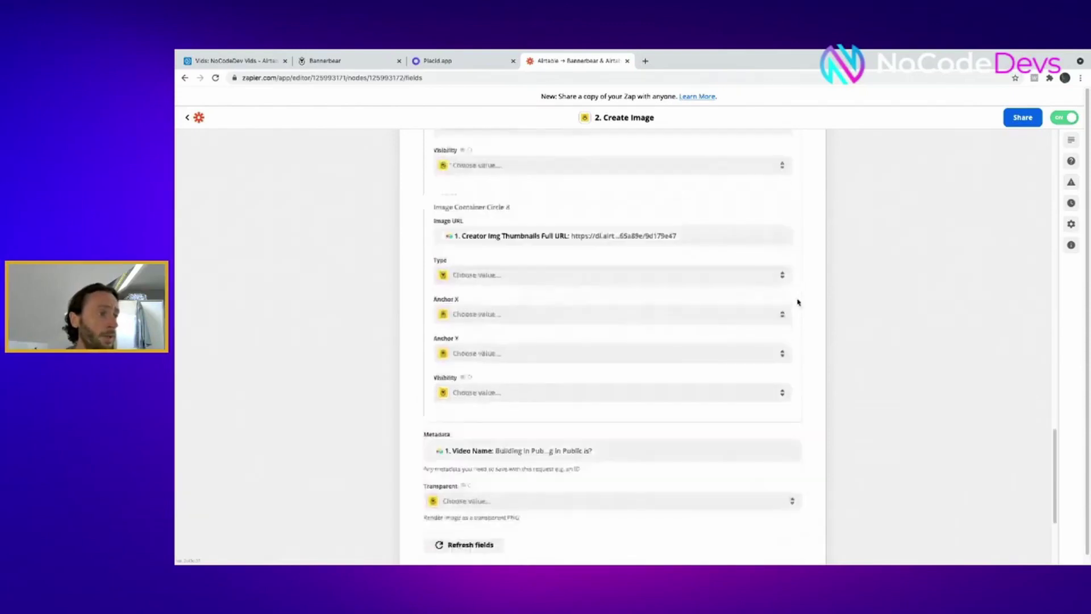
{"action": "scroll", "coordinate": [613, 275], "scroll_direction": "down", "scroll_amount": 3}
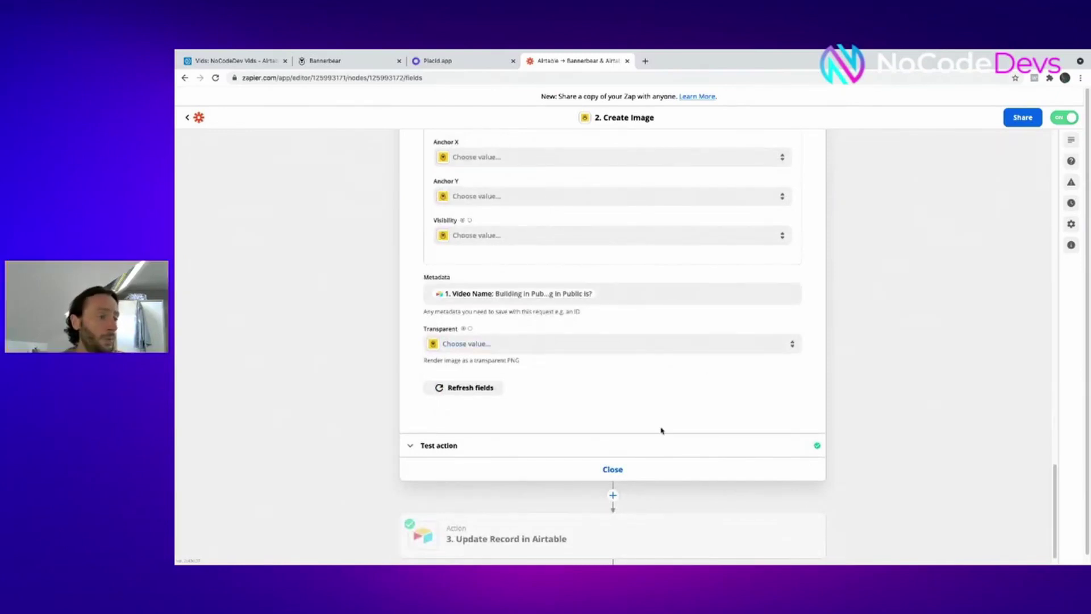
{"action": "scroll", "coordinate": [649, 424], "scroll_direction": "up", "scroll_amount": 1}
{"action": "scroll", "coordinate": [649, 425], "scroll_direction": "up", "scroll_amount": 3}
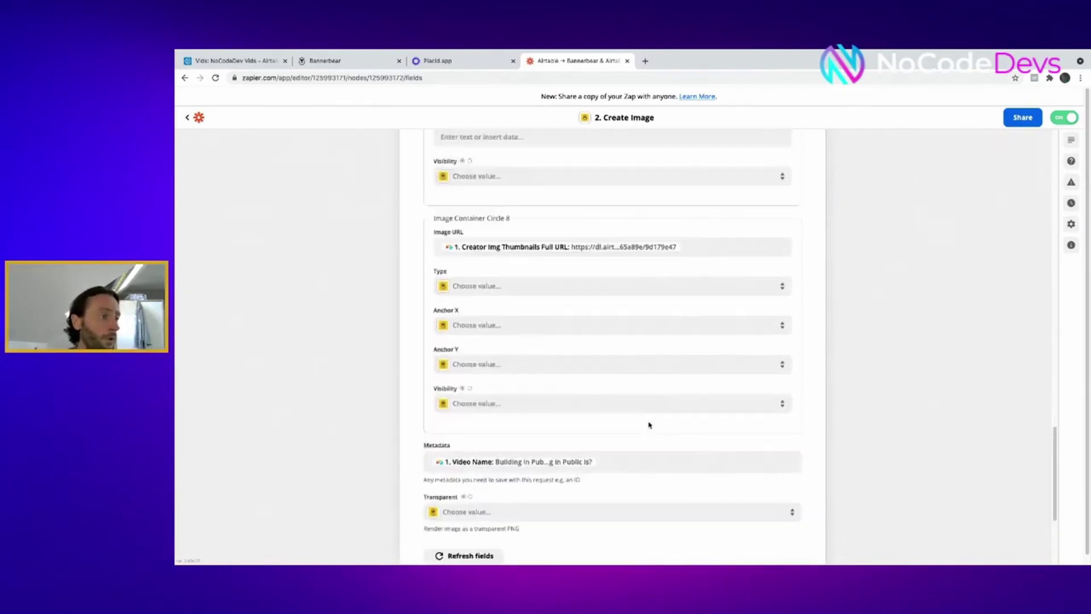
{"action": "scroll", "coordinate": [649, 424], "scroll_direction": "up", "scroll_amount": 4}
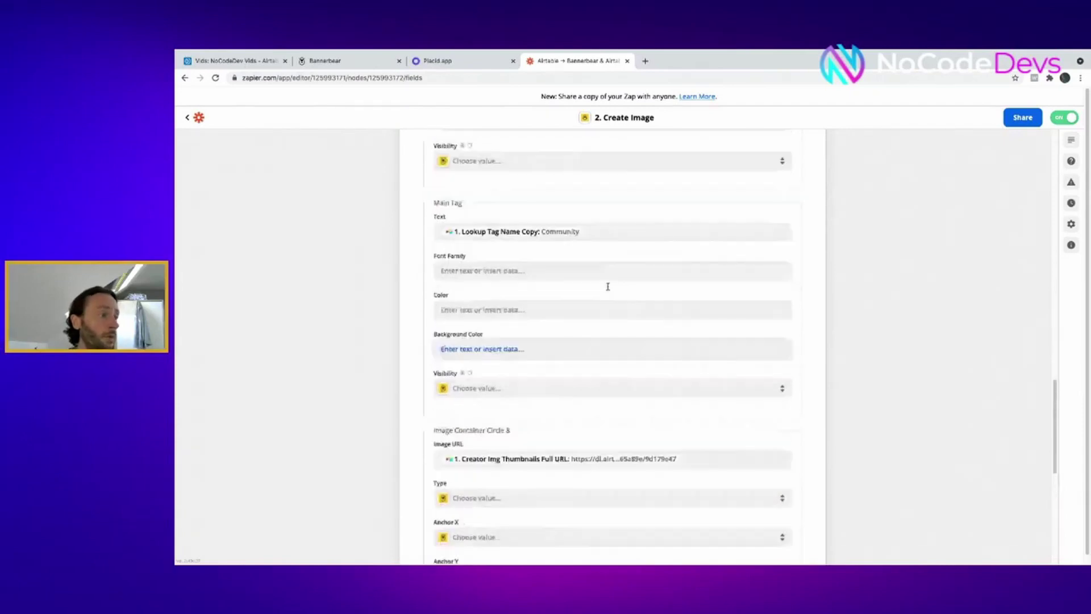
{"action": "scroll", "coordinate": [608, 286], "scroll_direction": "up", "scroll_amount": 6}
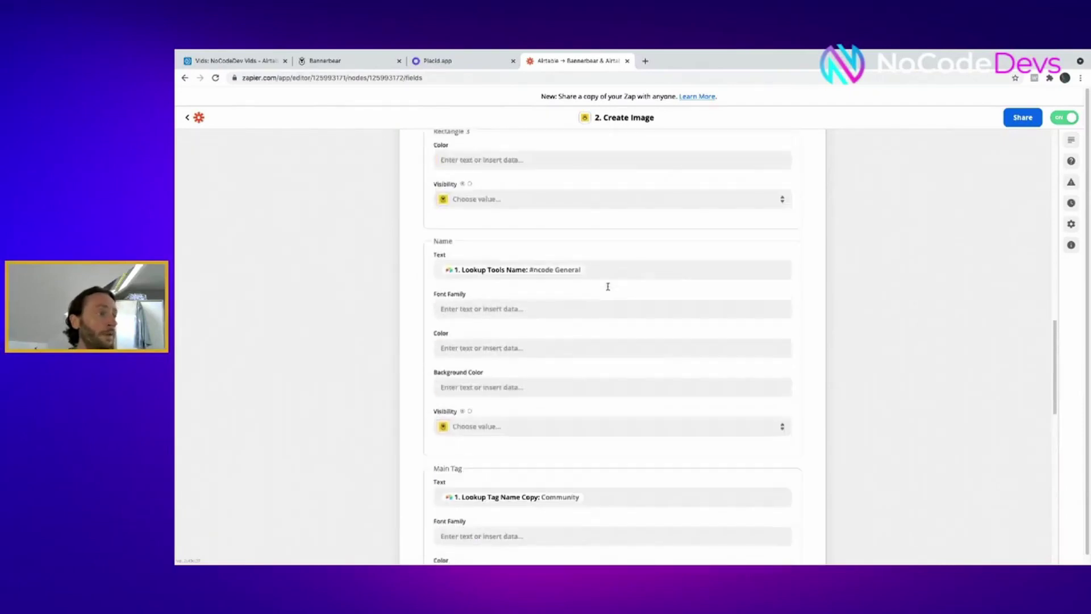
{"action": "scroll", "coordinate": [609, 289], "scroll_direction": "down", "scroll_amount": 1}
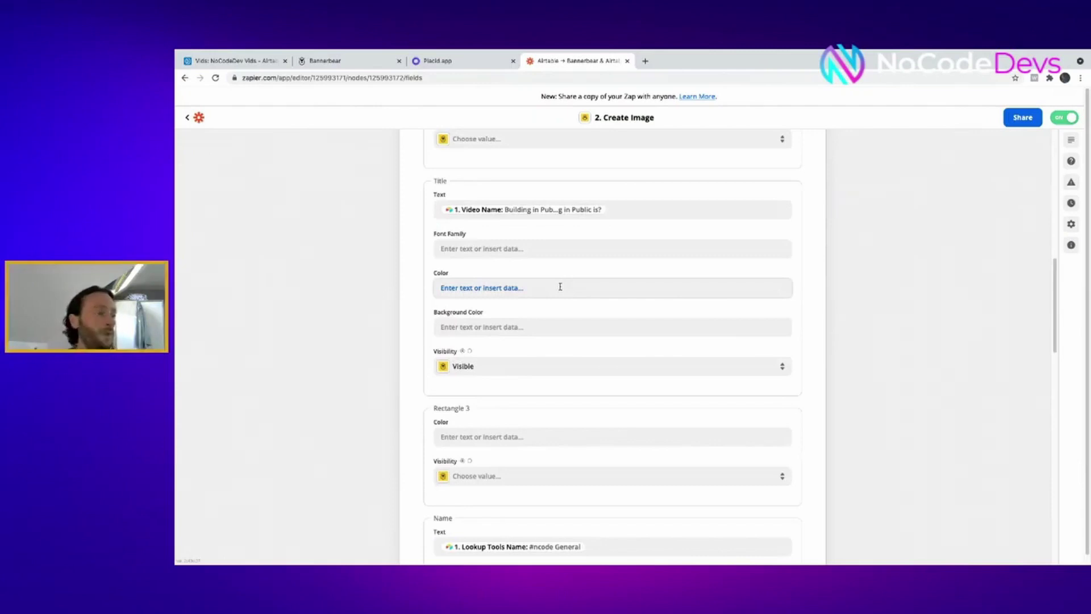
{"action": "scroll", "coordinate": [559, 286], "scroll_direction": "up", "scroll_amount": 10}
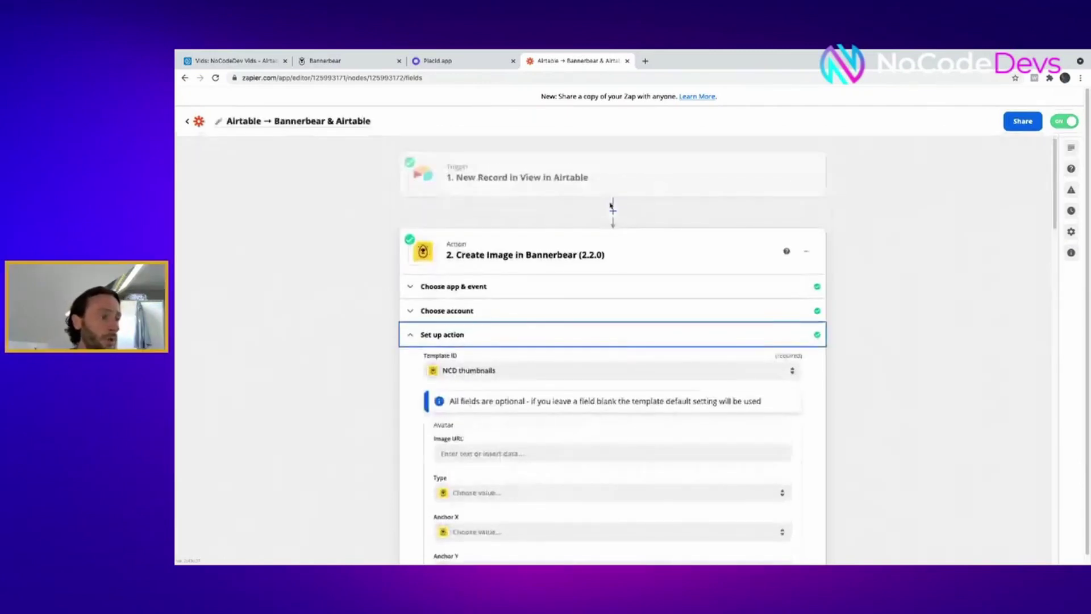
{"action": "scroll", "coordinate": [606, 380], "scroll_direction": "down", "scroll_amount": 6}
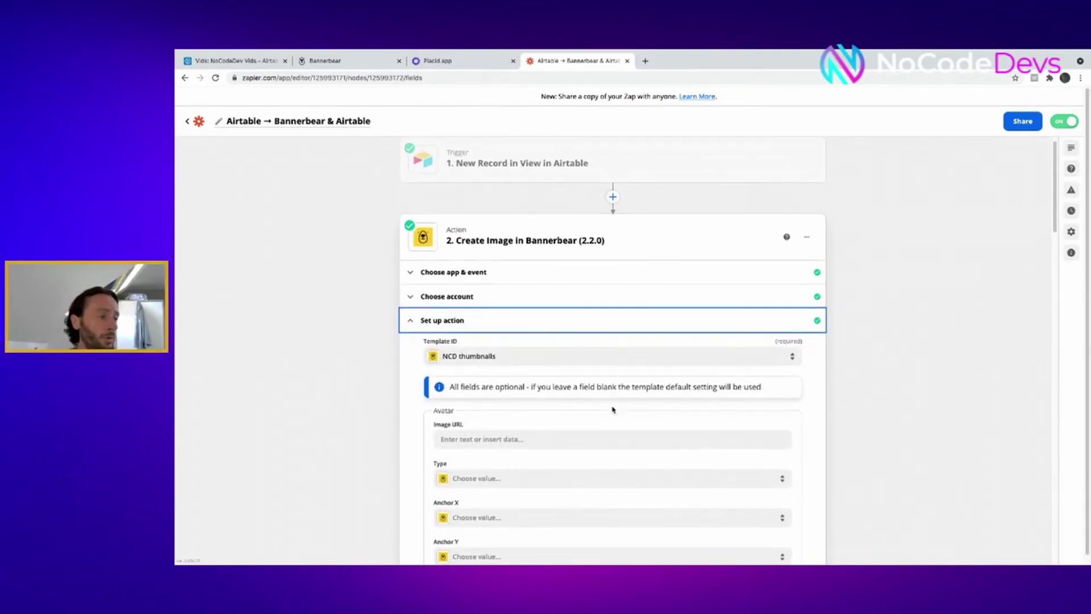
{"action": "scroll", "coordinate": [612, 410], "scroll_direction": "down", "scroll_amount": 5}
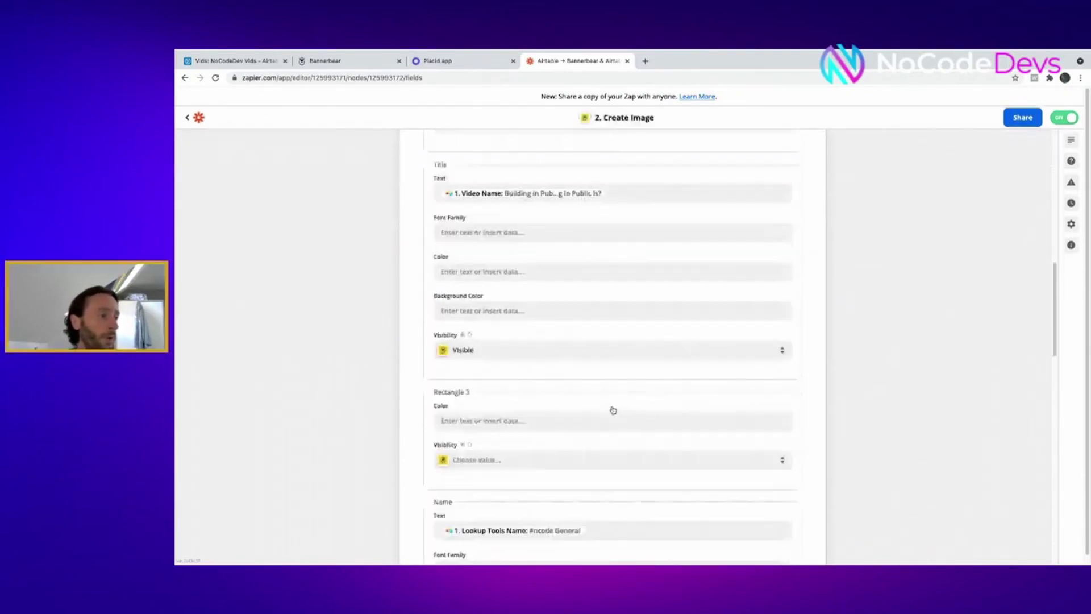
{"action": "left_click", "coordinate": [592, 273]}
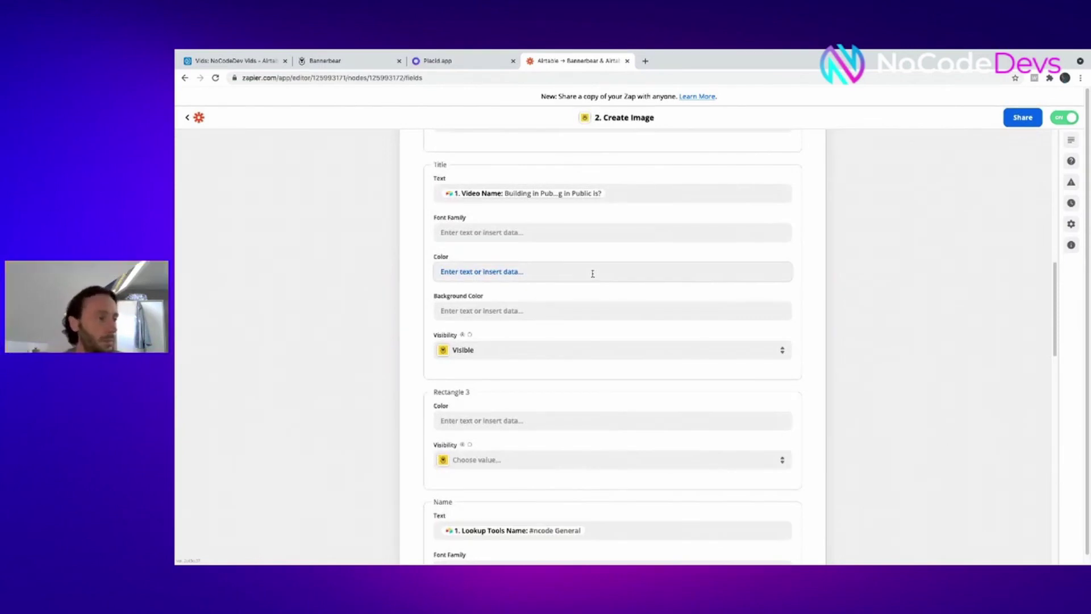
Scroll past the remaining fields and expand the '3. Update Record in Airtable' step.
{"action": "scroll", "coordinate": [595, 280], "scroll_direction": "down", "scroll_amount": 6}
{"action": "scroll", "coordinate": [595, 281], "scroll_direction": "down", "scroll_amount": 4}
{"action": "scroll", "coordinate": [595, 280], "scroll_direction": "down", "scroll_amount": 8}
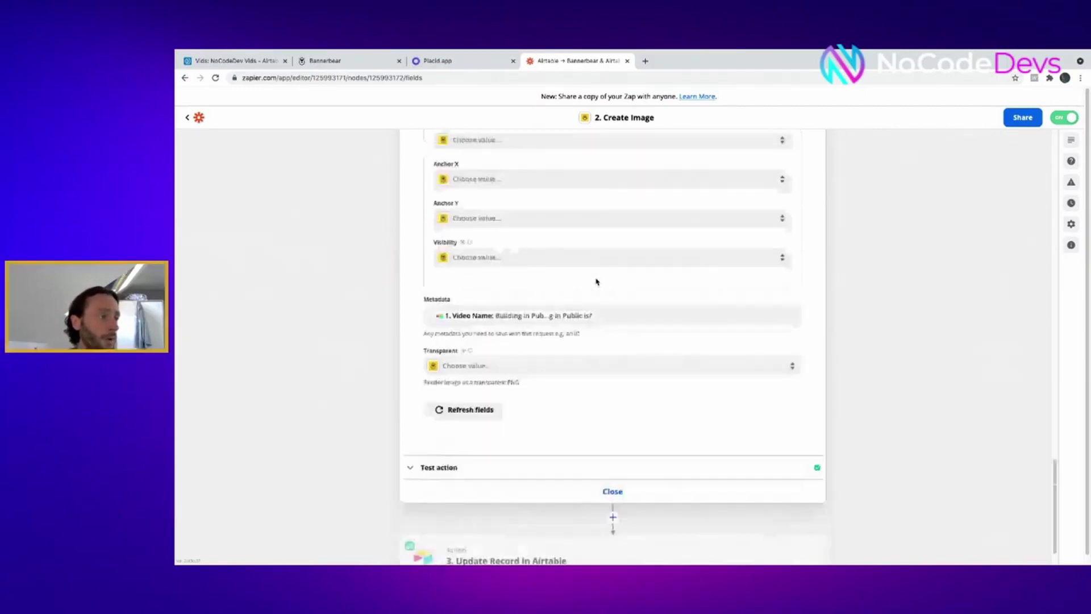
{"action": "scroll", "coordinate": [595, 280], "scroll_direction": "up", "scroll_amount": 10}
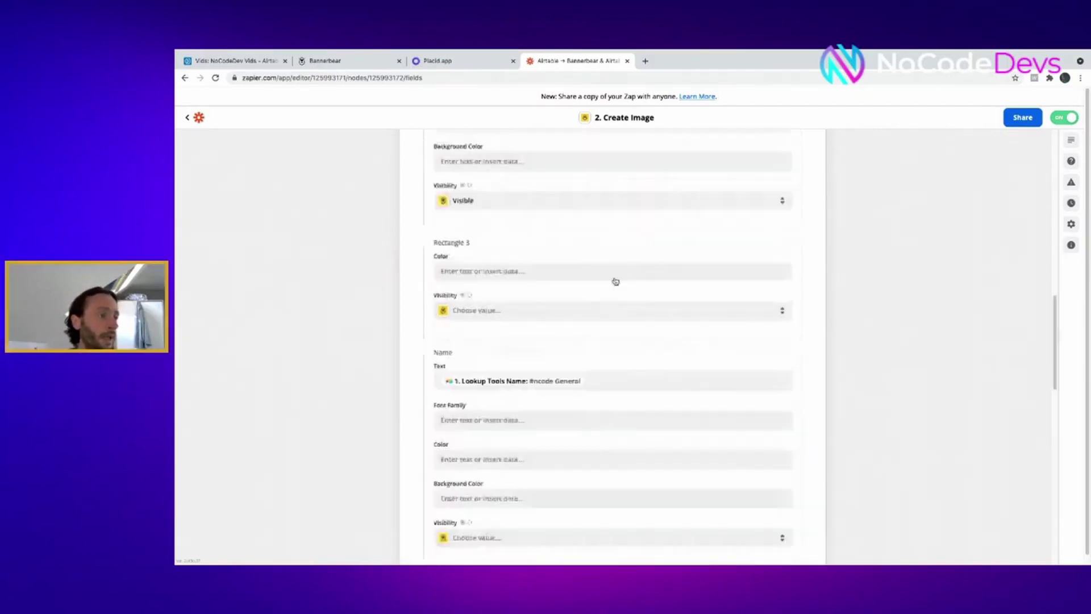
{"action": "scroll", "coordinate": [615, 280], "scroll_direction": "down", "scroll_amount": 15}
{"action": "left_click", "coordinate": [641, 511]}
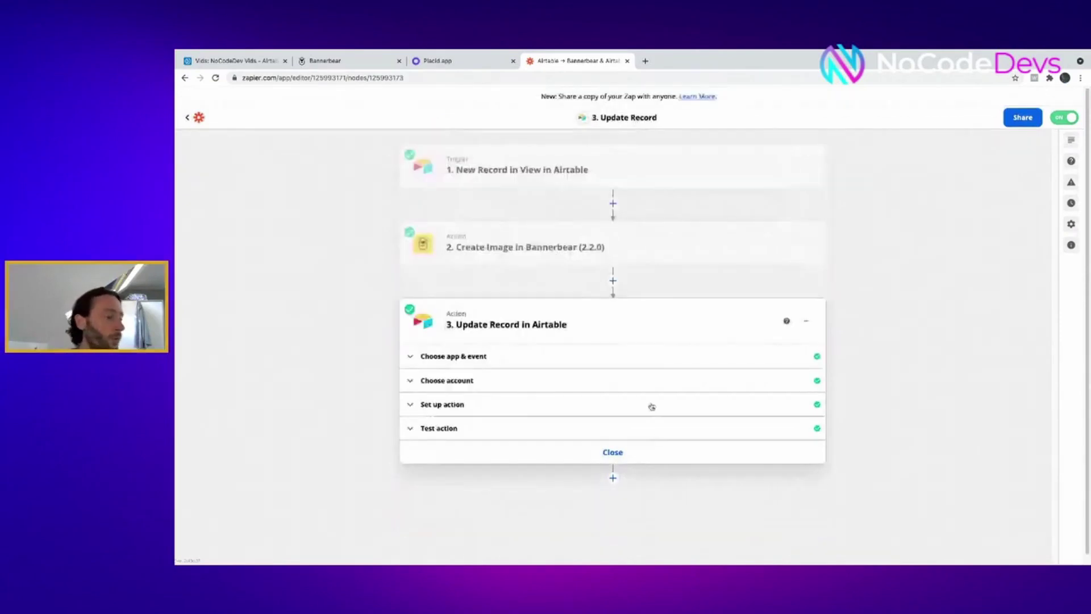
Confirm step 3 writes the generated image URL into Thumbnail, check it in Airtable, and return to Bannerbear.
{"action": "left_click", "coordinate": [650, 404]}
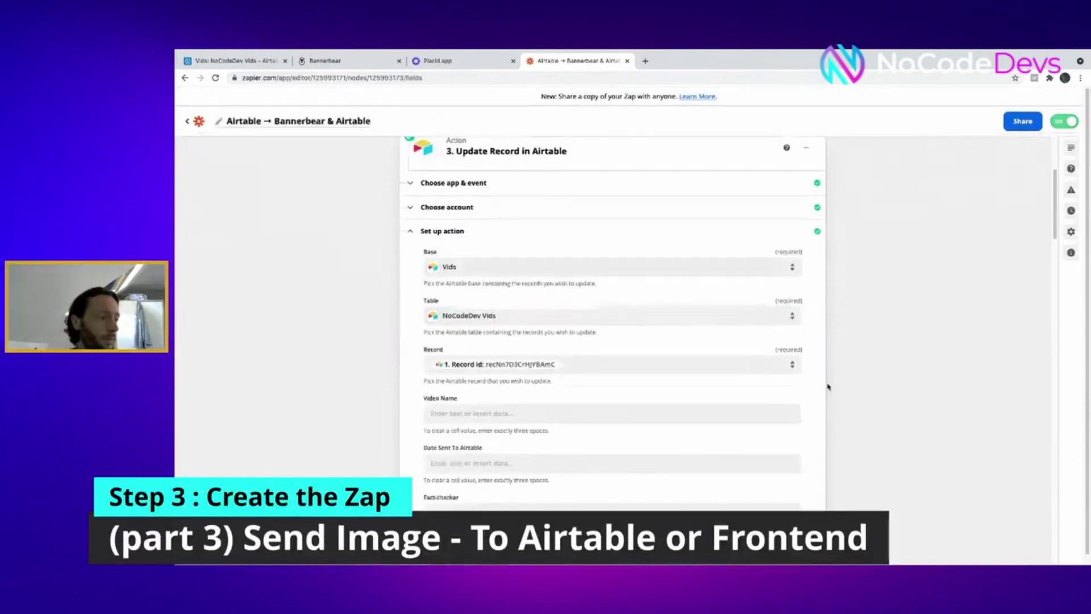
{"action": "scroll", "coordinate": [818, 384], "scroll_direction": "down", "scroll_amount": 2}
{"action": "scroll", "coordinate": [812, 379], "scroll_direction": "down", "scroll_amount": 2}
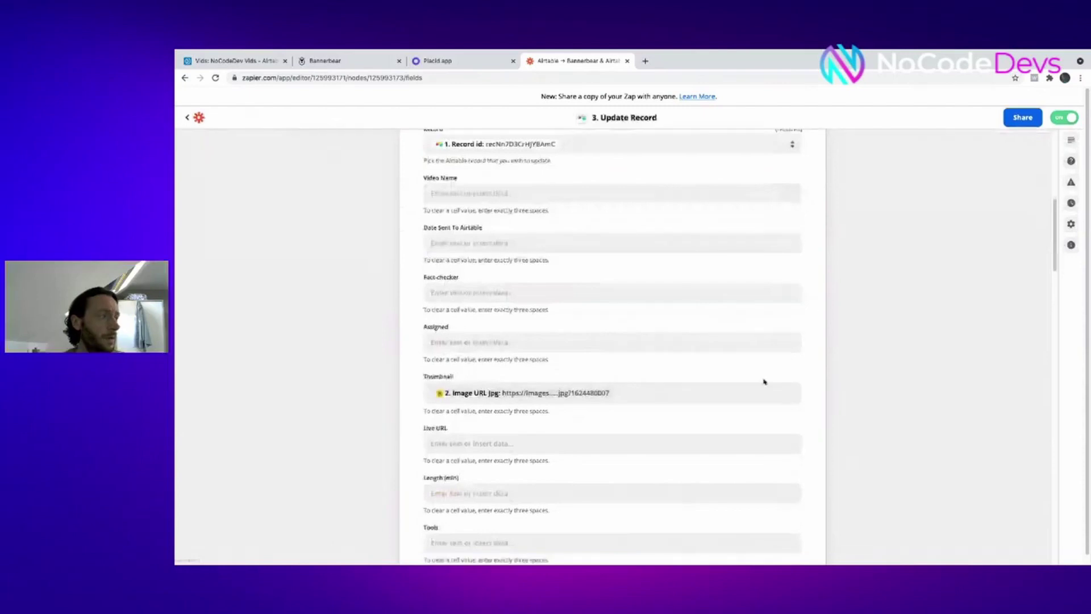
{"action": "left_click", "coordinate": [258, 63]}
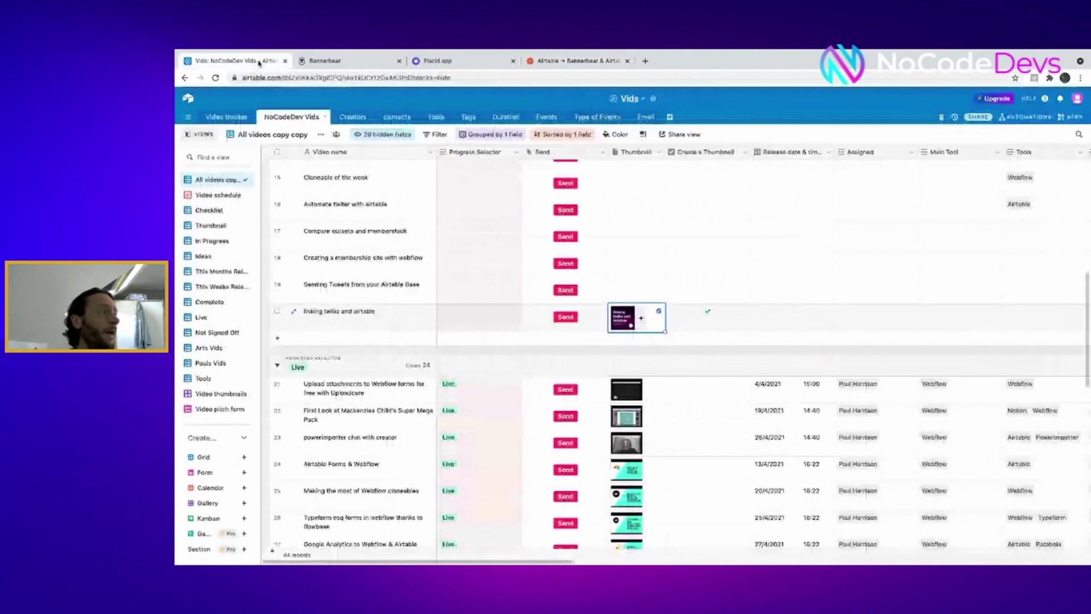
{"action": "key", "text": "ctrl+Tab"}
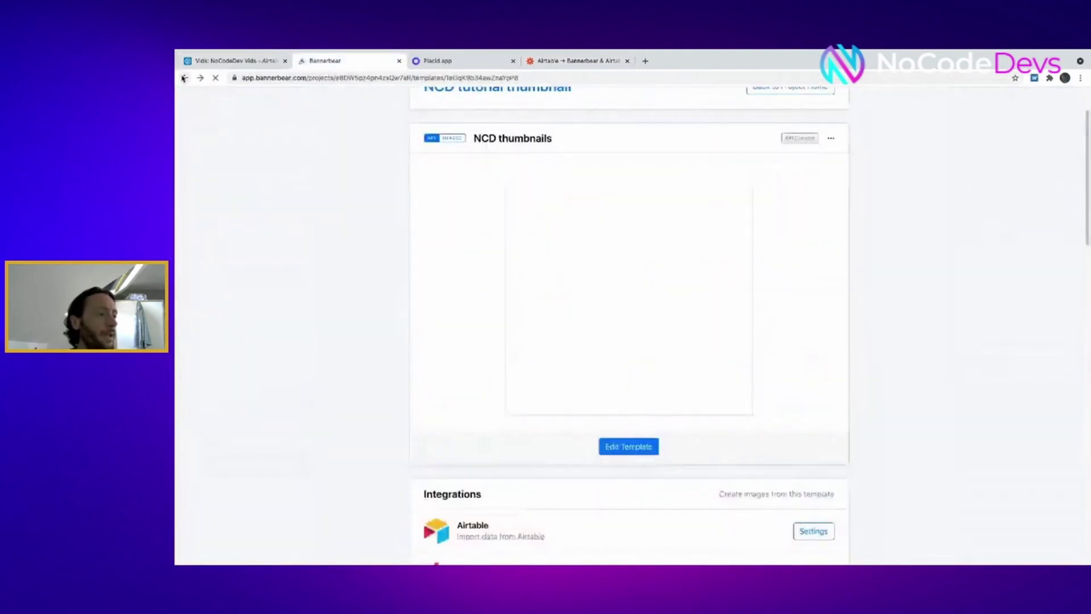
Open Bannerbear's upgrade page comparing Automate $49, Scale $99 and Enterprise $399 plans and quotas.
{"action": "left_click", "coordinate": [184, 78]}
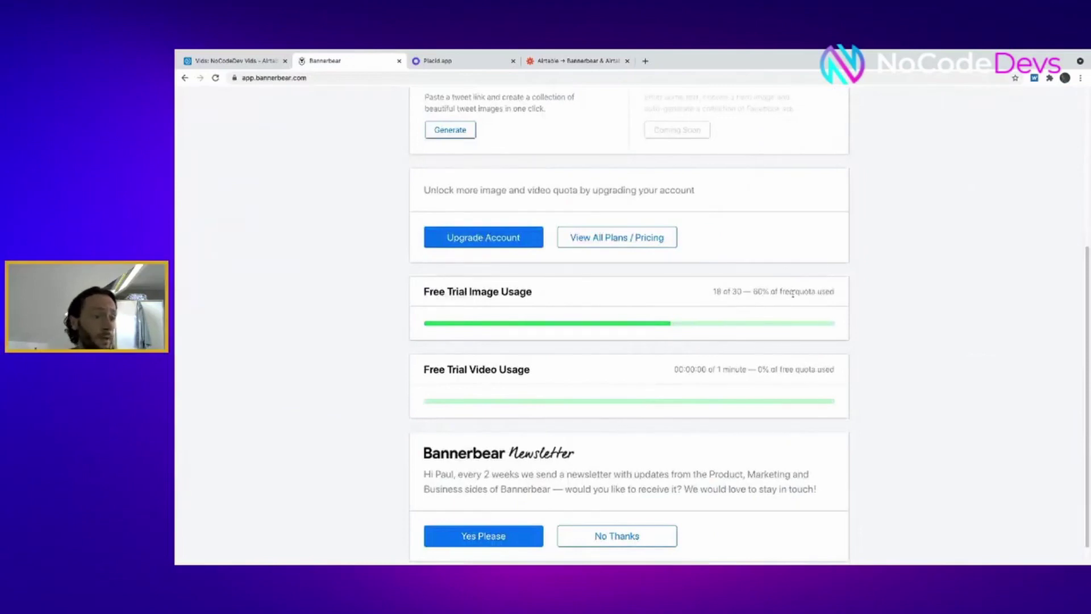
{"action": "scroll", "coordinate": [782, 297], "scroll_direction": "up", "scroll_amount": 5}
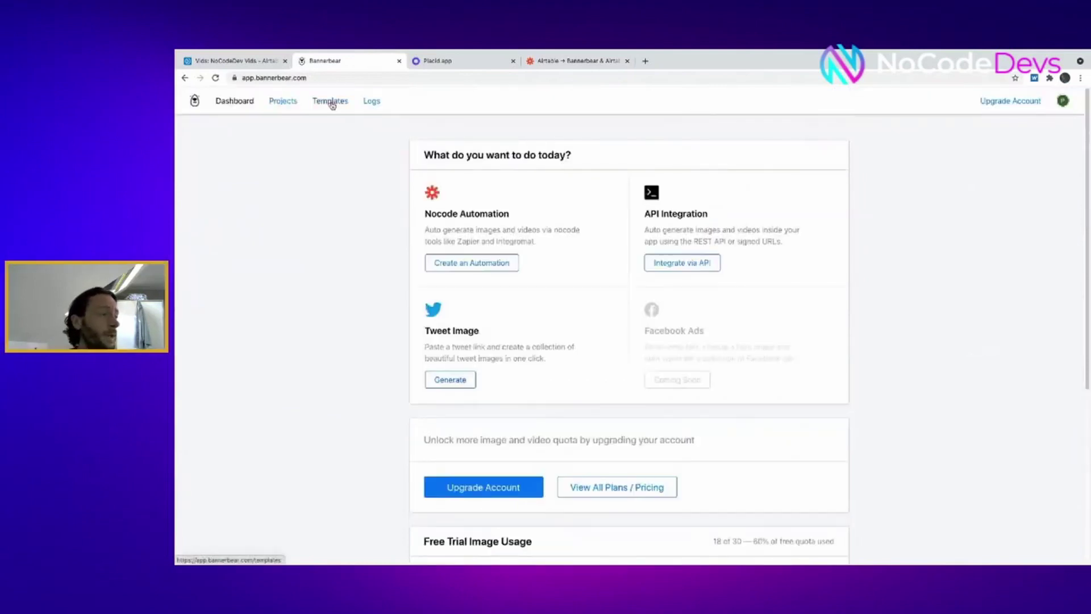
{"action": "left_click", "coordinate": [336, 105]}
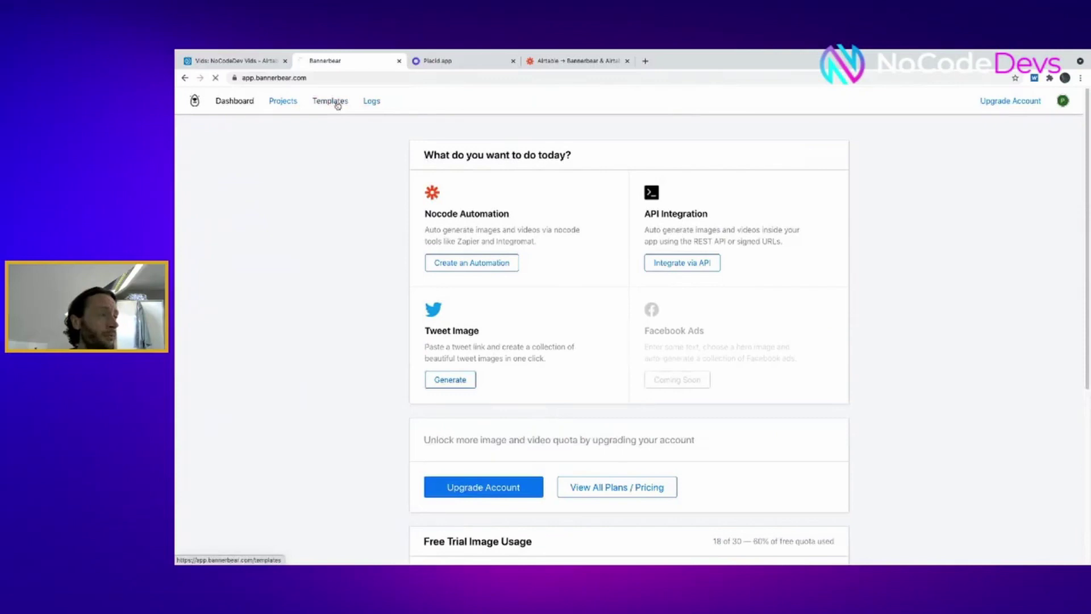
{"action": "left_click", "coordinate": [1011, 101]}
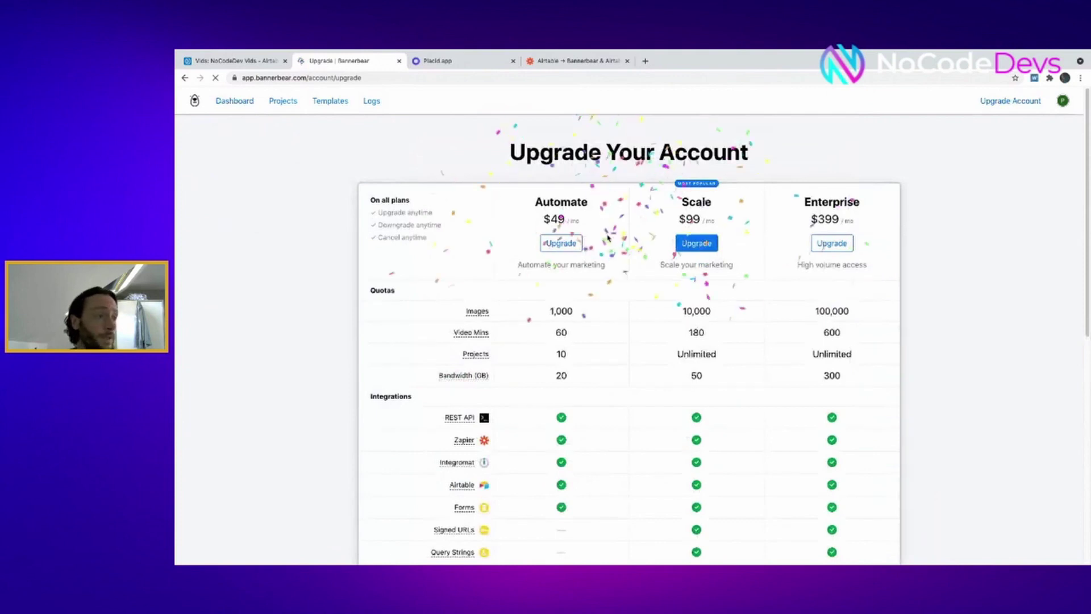
{"action": "scroll", "coordinate": [869, 265], "scroll_direction": "down", "scroll_amount": 1}
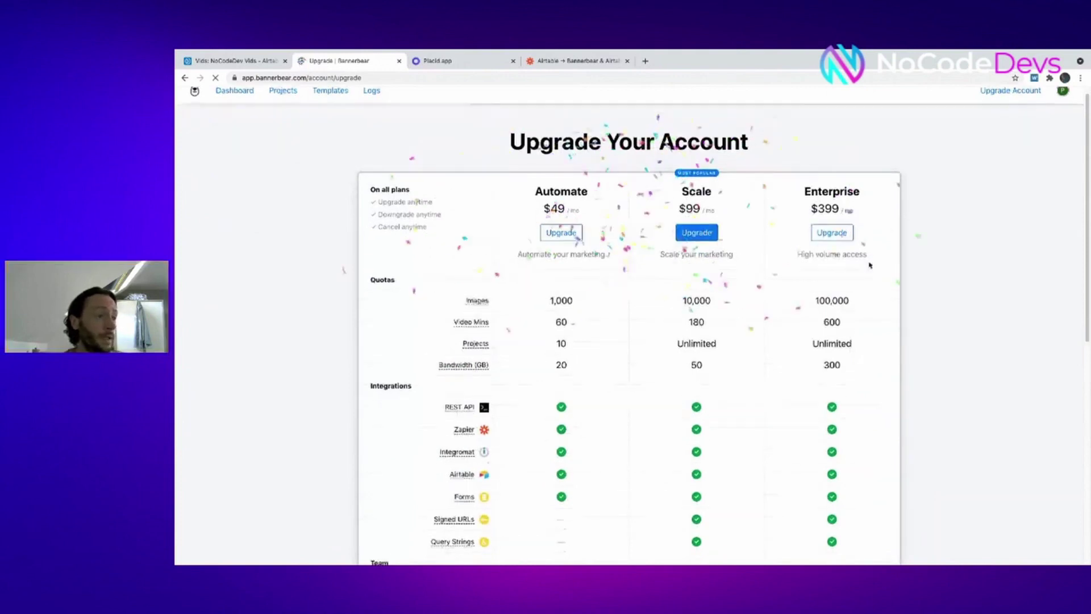
{"action": "scroll", "coordinate": [869, 266], "scroll_direction": "down", "scroll_amount": 4}
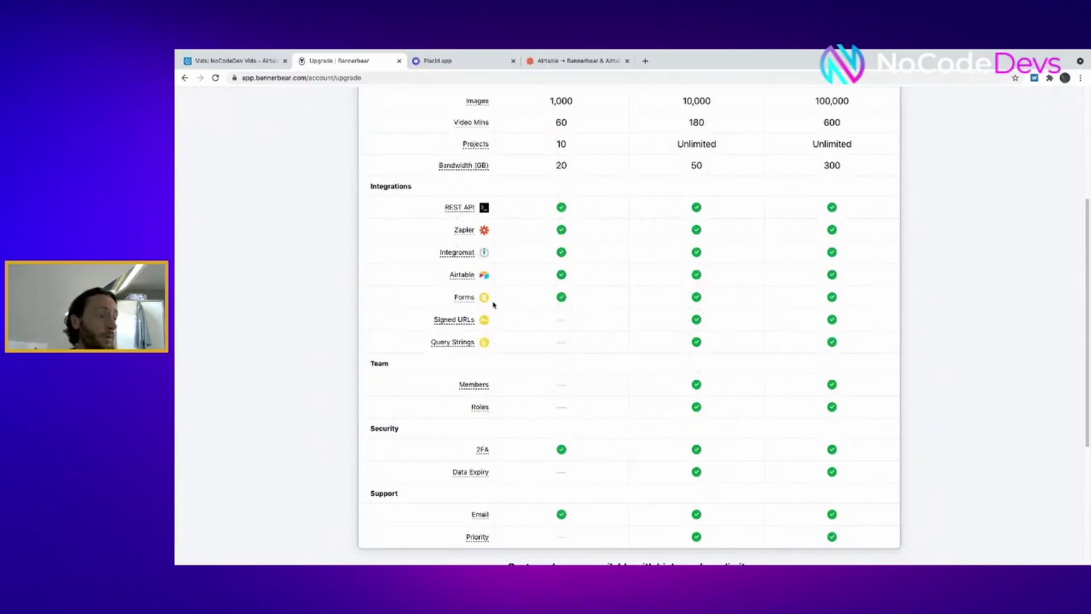
{"action": "scroll", "coordinate": [495, 316], "scroll_direction": "down", "scroll_amount": 2}
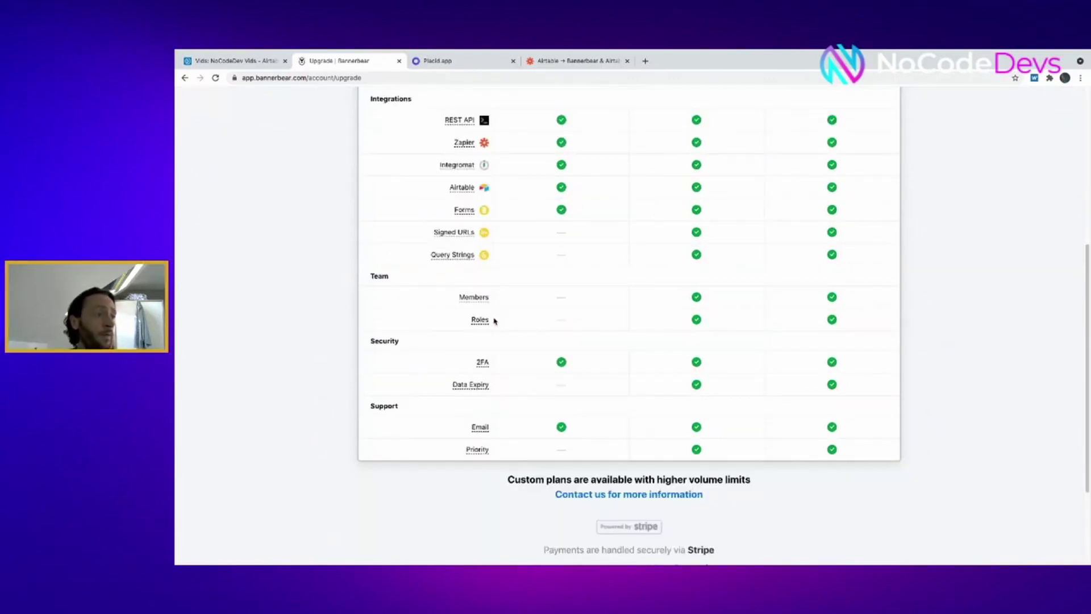
{"action": "scroll", "coordinate": [494, 321], "scroll_direction": "up", "scroll_amount": 5}
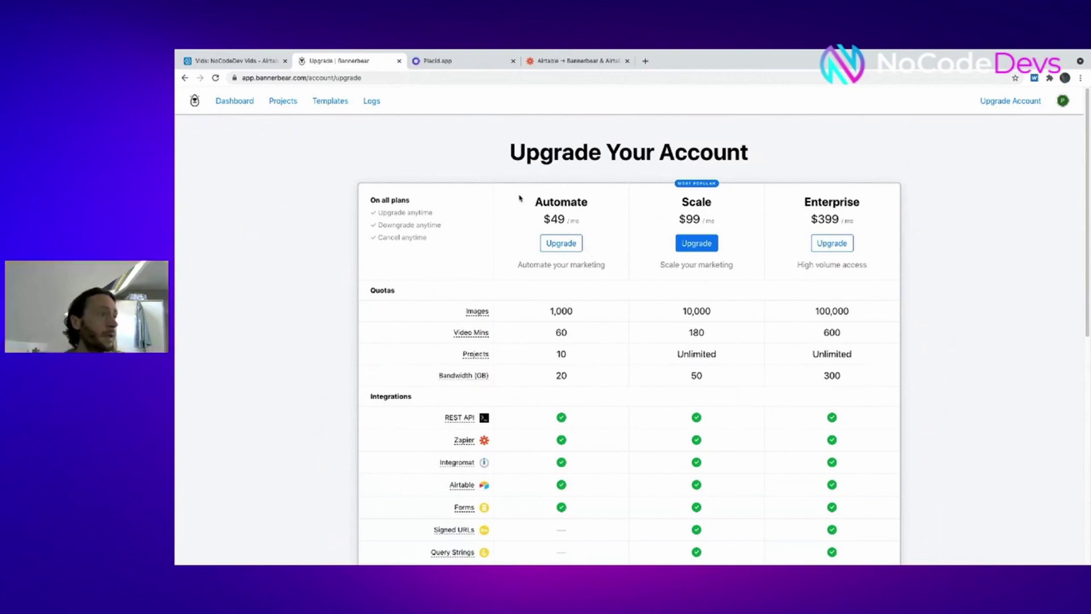
Open Placid's subscription page comparing Basic $19, Pro $39 and Business $189 monthly plans.
{"action": "left_click", "coordinate": [479, 66]}
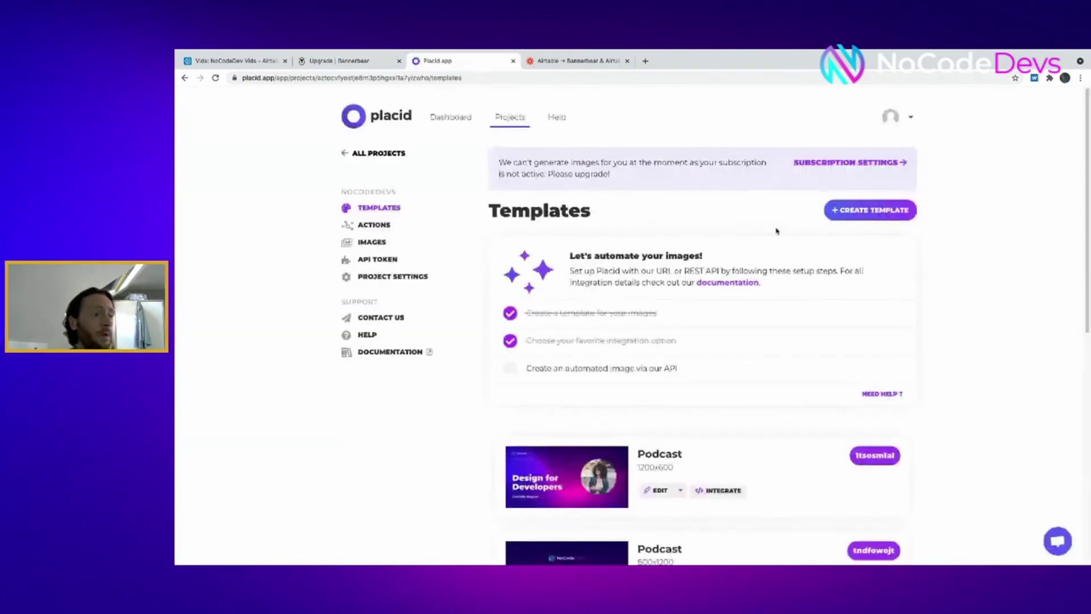
{"action": "scroll", "coordinate": [778, 231], "scroll_direction": "down", "scroll_amount": 1}
{"action": "scroll", "coordinate": [818, 238], "scroll_direction": "down", "scroll_amount": 2}
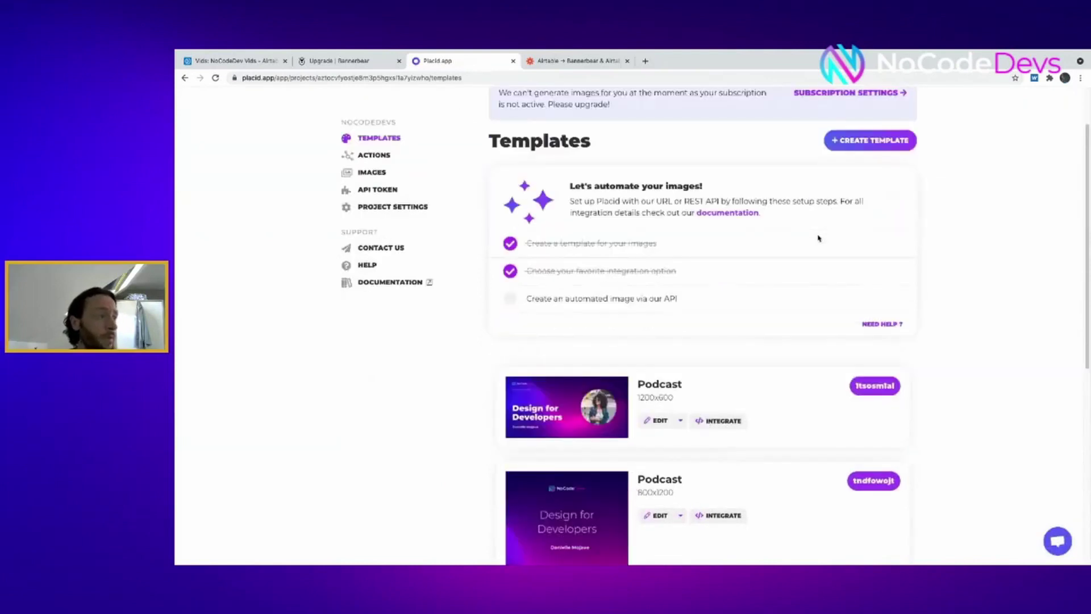
{"action": "scroll", "coordinate": [819, 239], "scroll_direction": "down", "scroll_amount": 2}
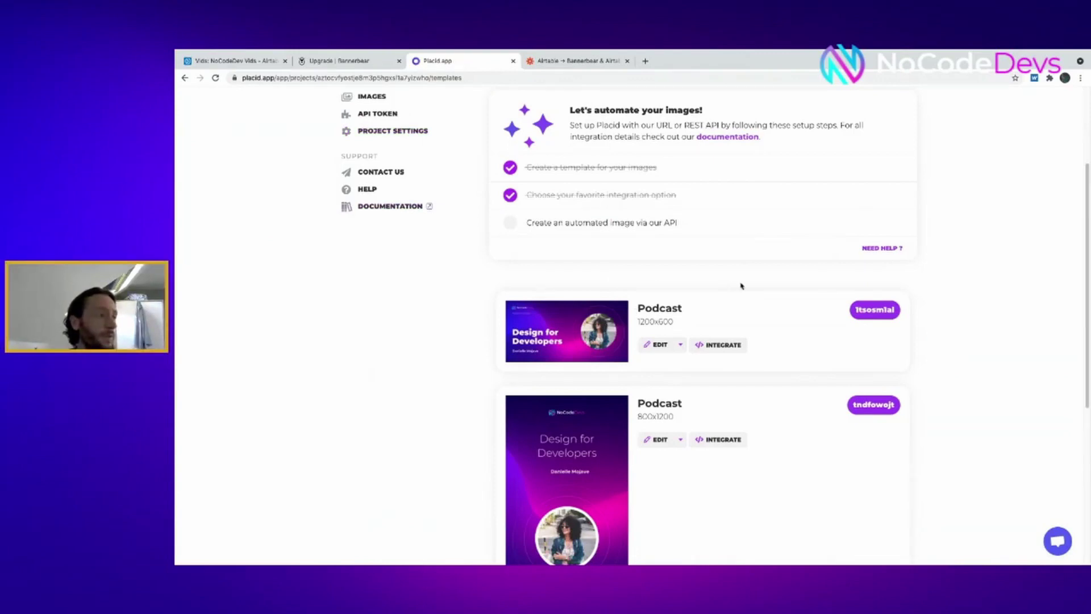
{"action": "scroll", "coordinate": [741, 286], "scroll_direction": "up", "scroll_amount": 4}
{"action": "left_click", "coordinate": [865, 161]}
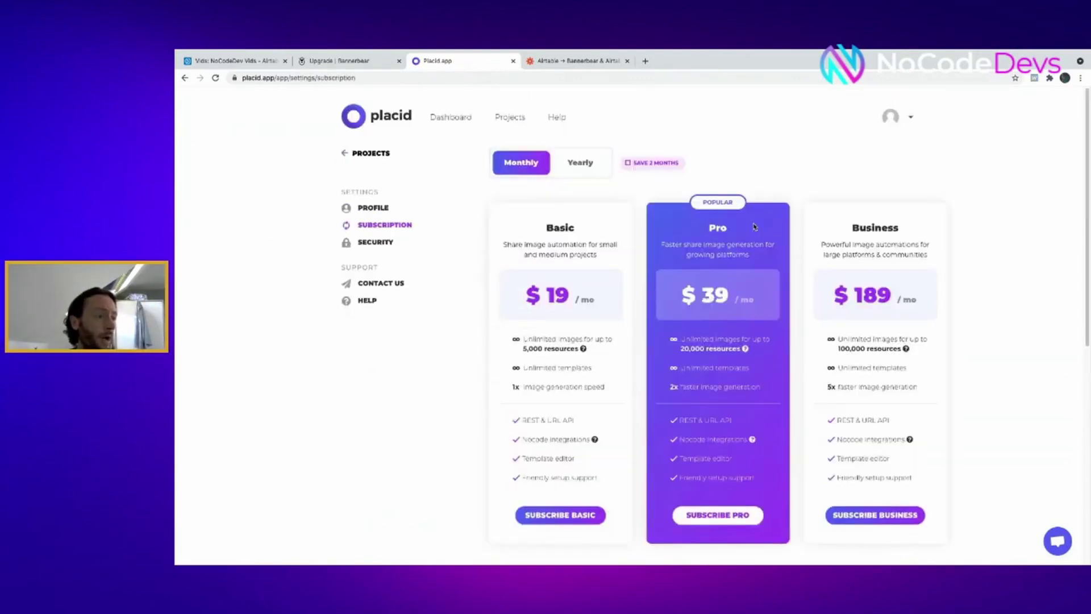
{"action": "scroll", "coordinate": [754, 226], "scroll_direction": "down", "scroll_amount": 1}
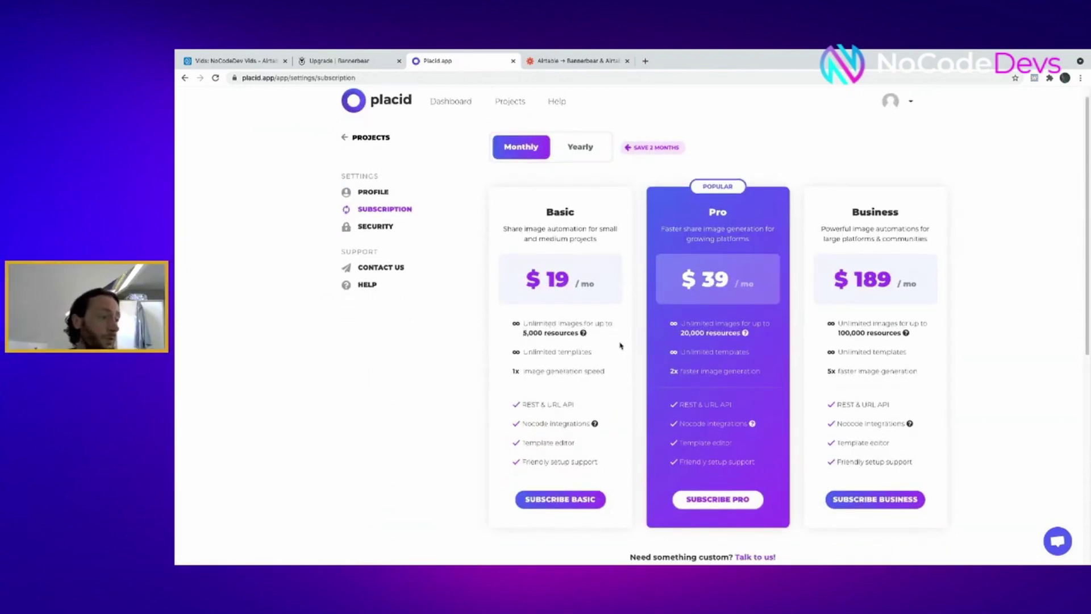
{"action": "scroll", "coordinate": [619, 344], "scroll_direction": "down", "scroll_amount": 3}
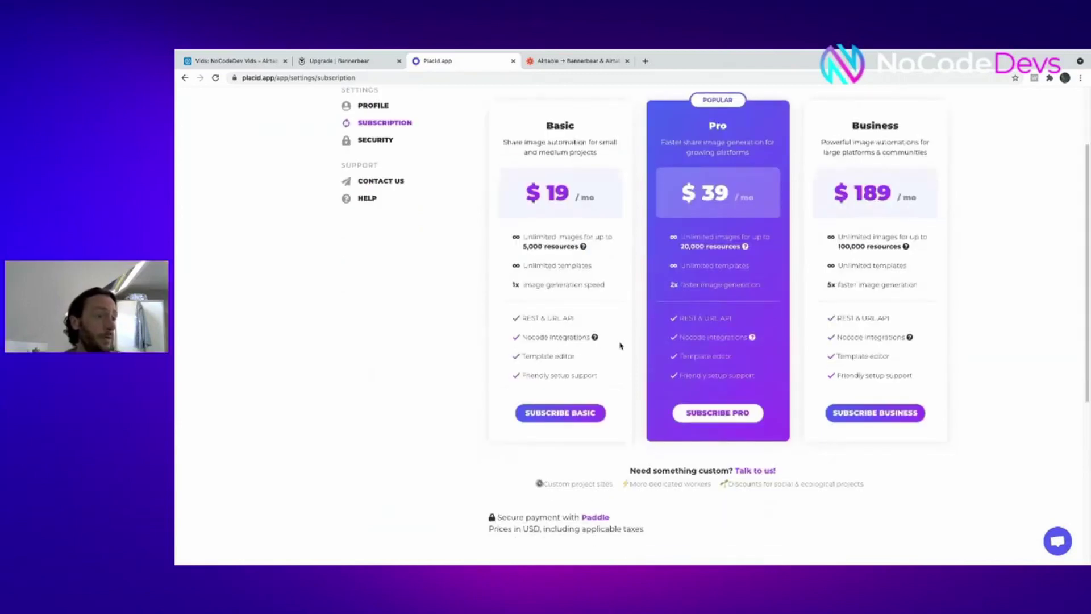
{"action": "scroll", "coordinate": [620, 345], "scroll_direction": "down", "scroll_amount": 4}
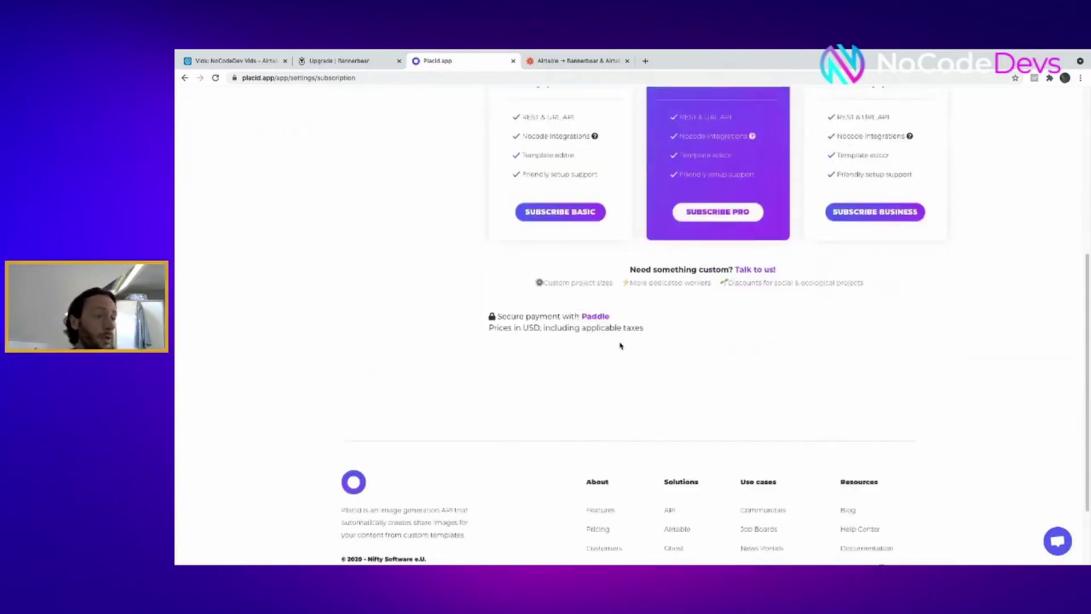
{"action": "scroll", "coordinate": [619, 345], "scroll_direction": "up", "scroll_amount": 5}
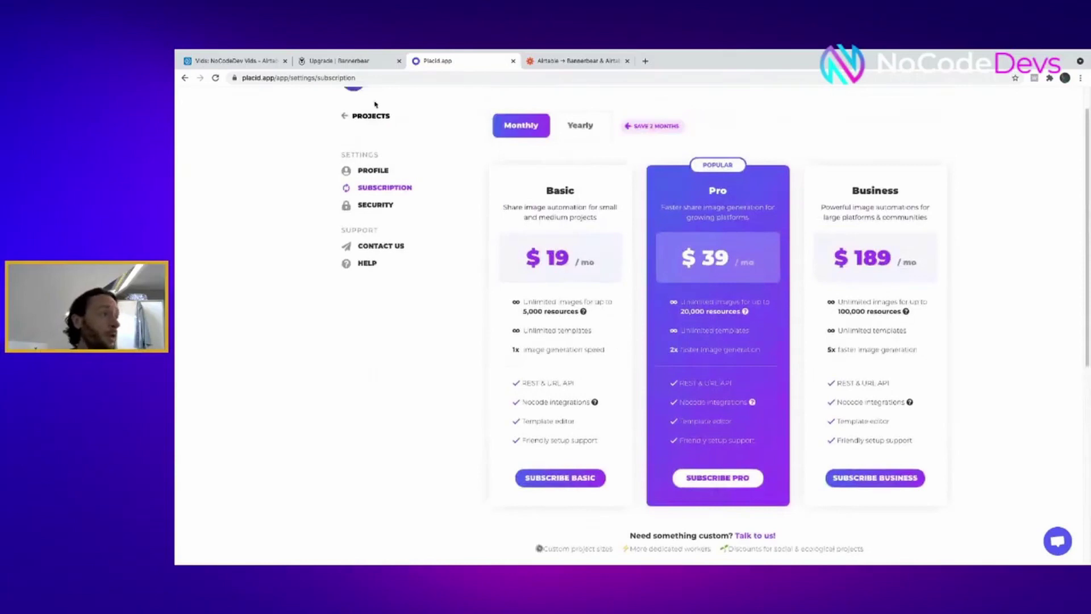
{"action": "left_click", "coordinate": [343, 61]}
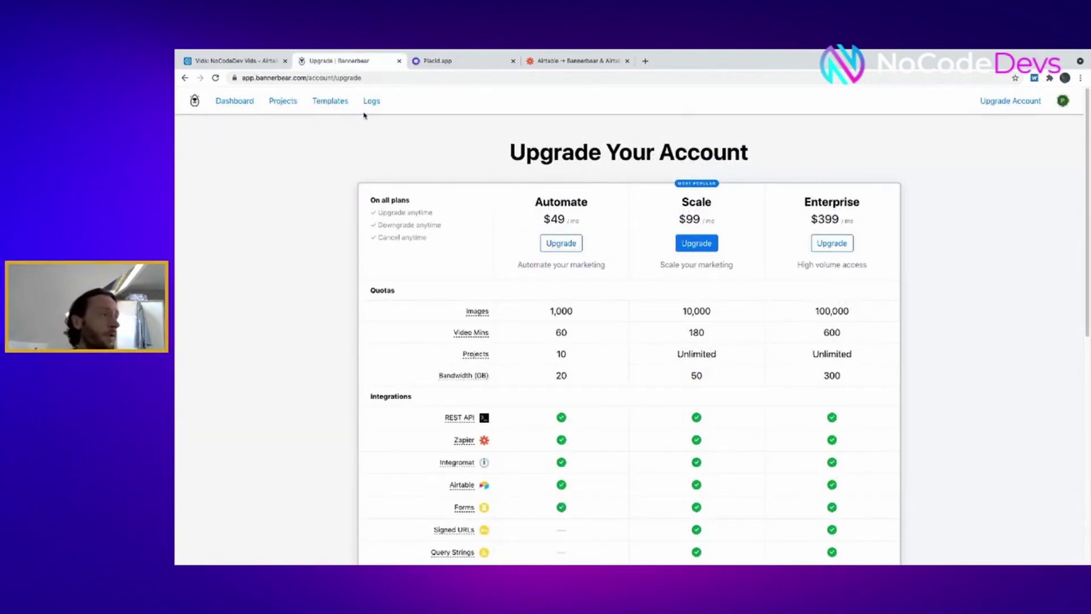
{"action": "left_click", "coordinate": [449, 64]}
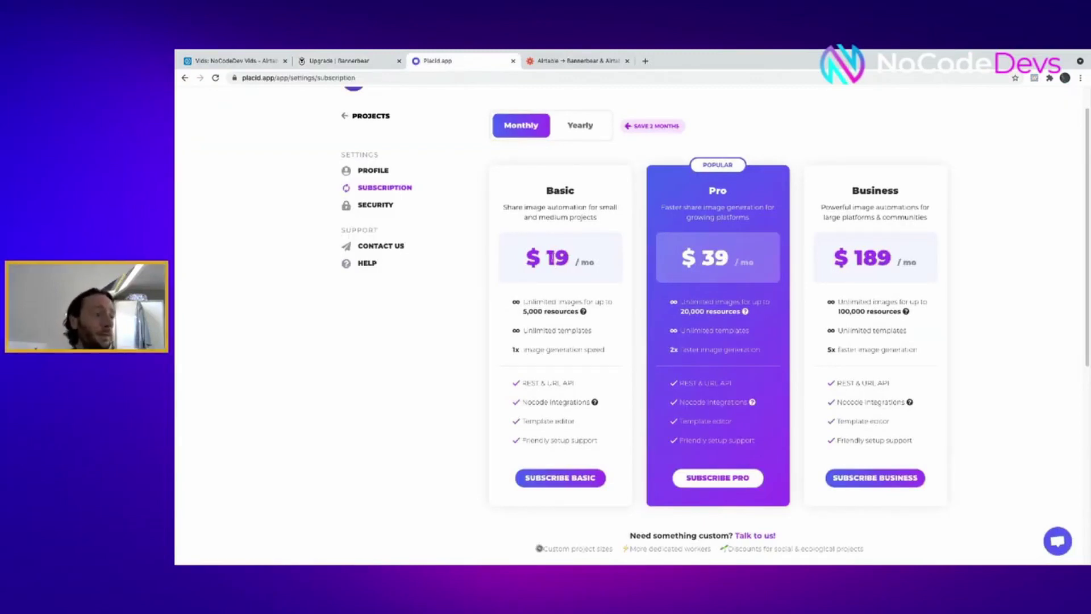
{"action": "double_click", "coordinate": [553, 259]}
{"action": "double_click", "coordinate": [533, 259]}
{"action": "left_click_drag", "start_coordinate": [533, 258], "coordinate": [568, 259]}
{"action": "left_click", "coordinate": [571, 249]}
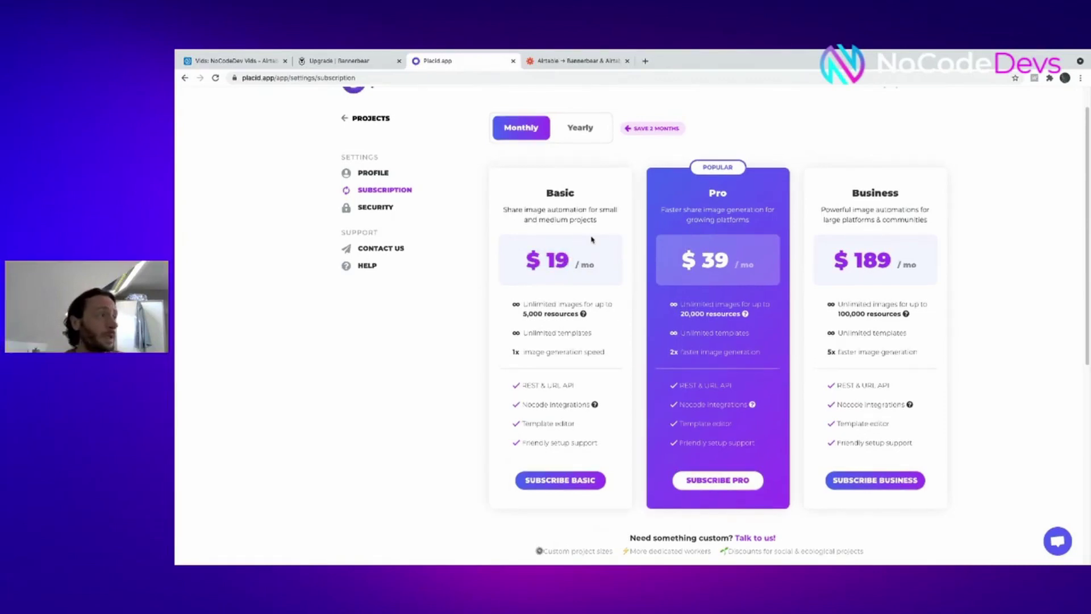
{"action": "scroll", "coordinate": [591, 245], "scroll_direction": "up", "scroll_amount": 1}
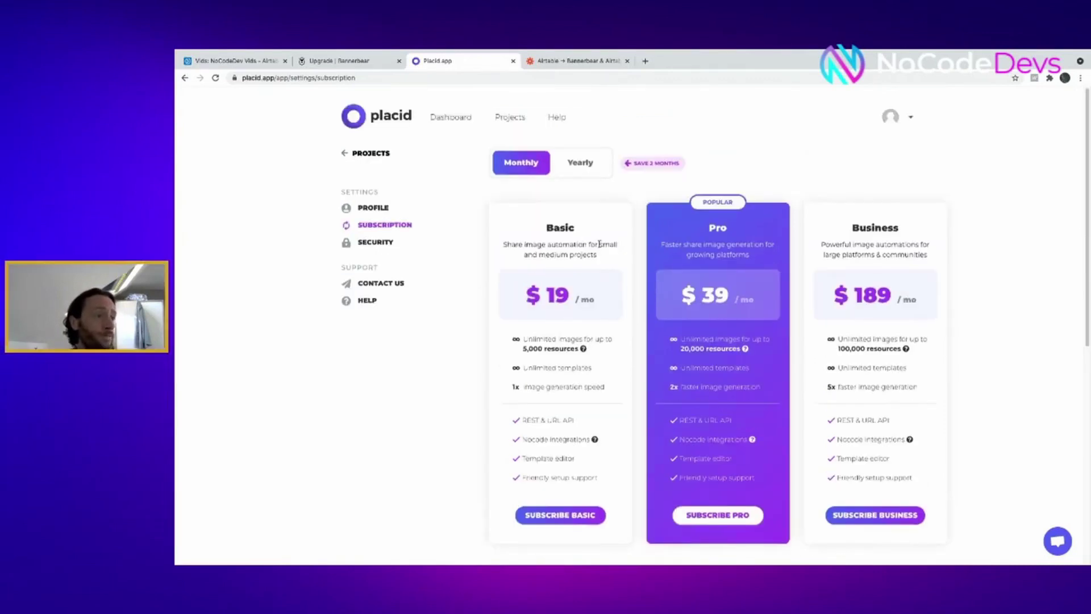